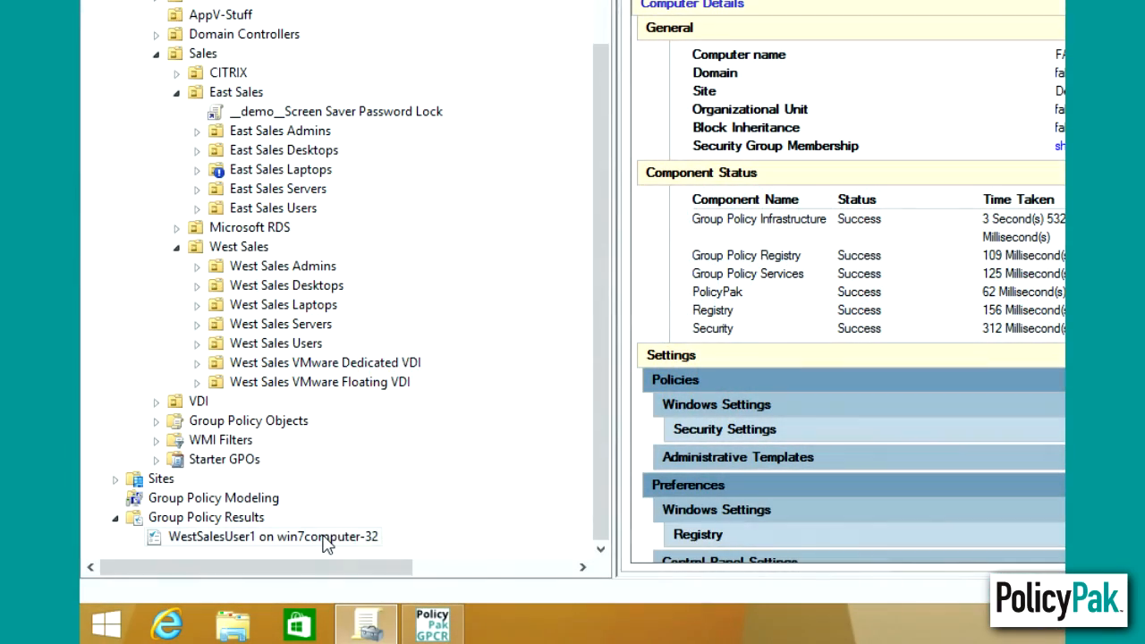
# - Rerun the existing Group Policy Results query for win7computer-32, and minimize the Group Policy Management window
pyautogui.rightClick(327, 539)
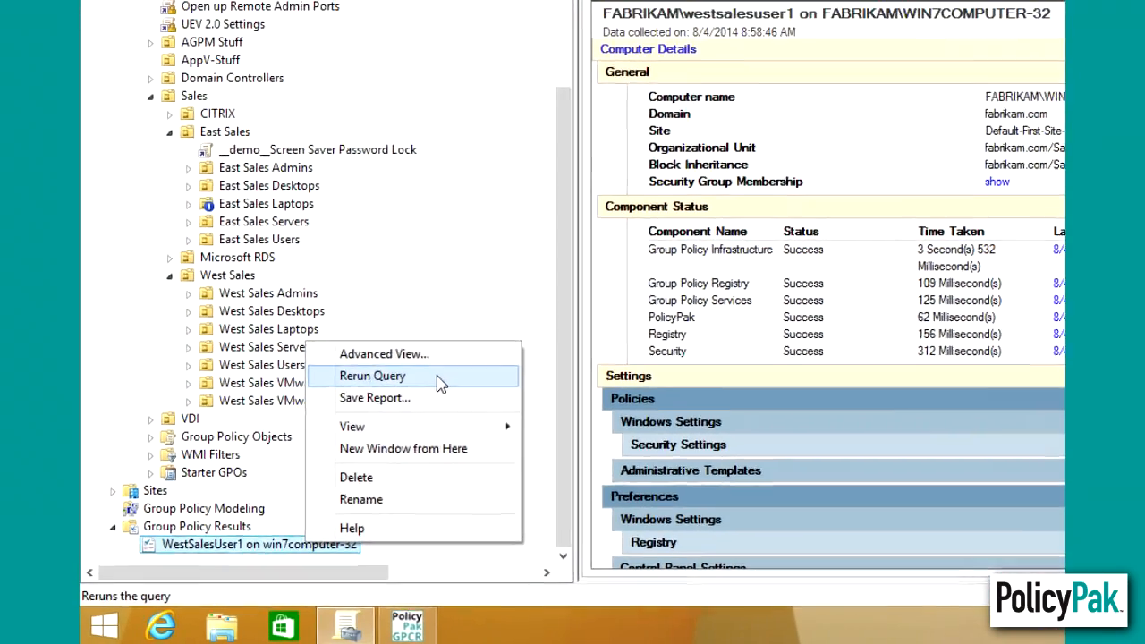
pyautogui.click(438, 376)
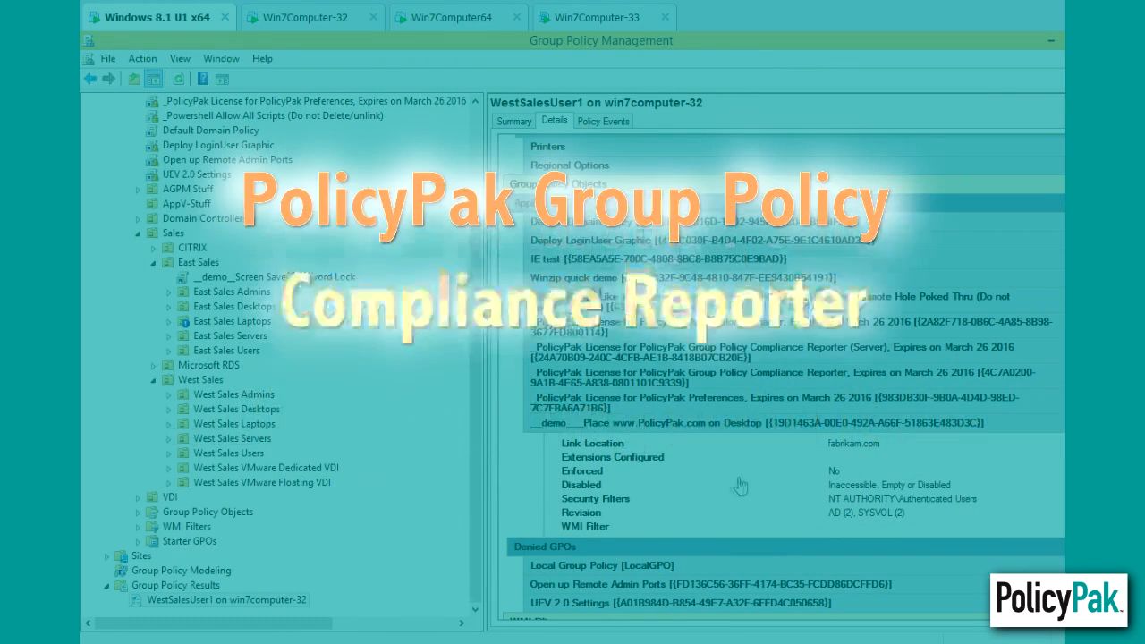
pyautogui.click(1051, 42)
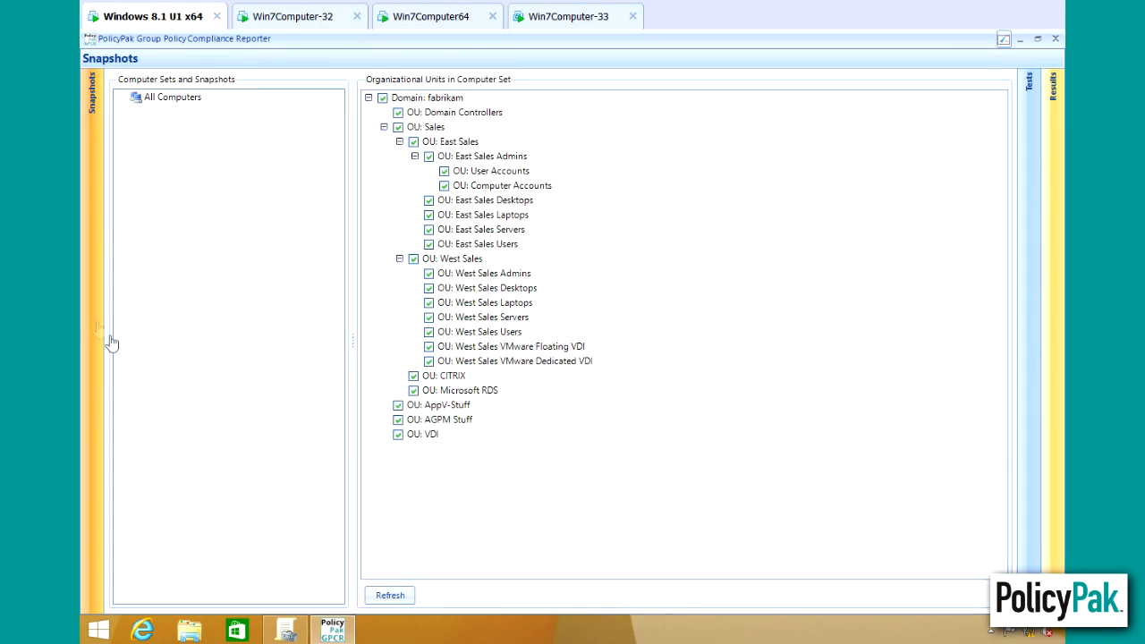
# - Create a snapshot of the All Computers set in PolicyPak Group Policy Compliance Reporter
pyautogui.click(164, 107)
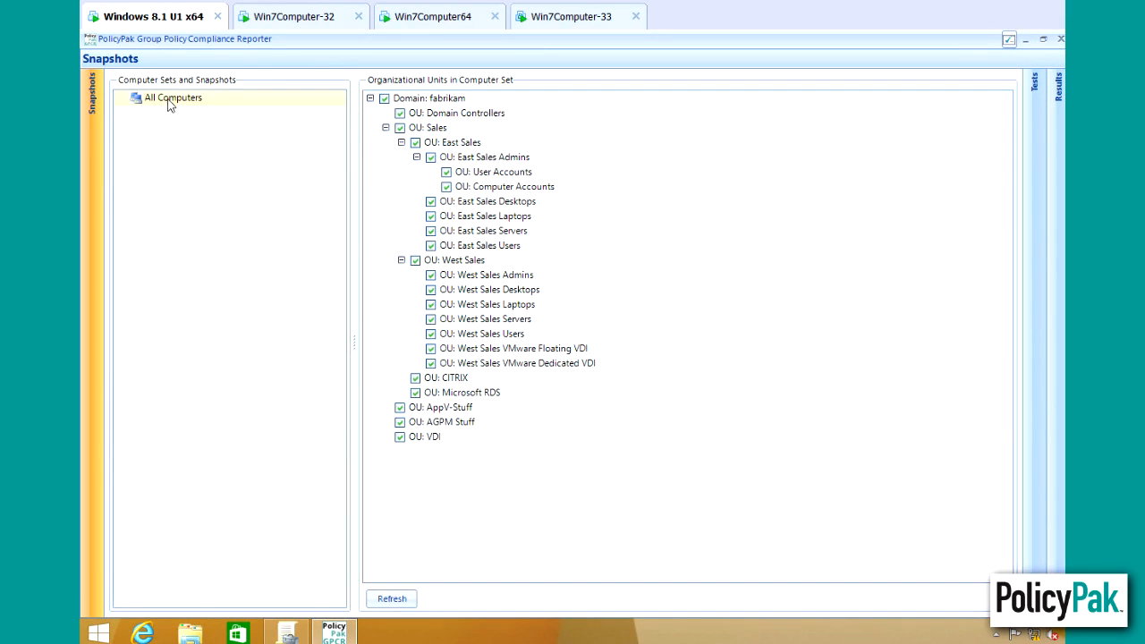
pyautogui.rightClick(169, 103)
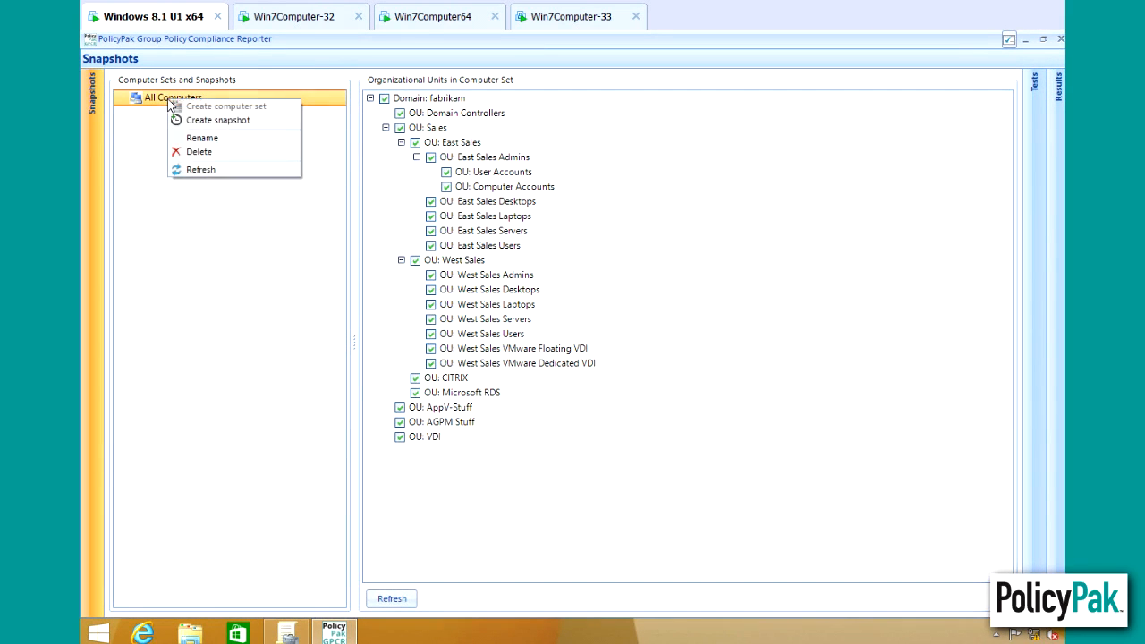
pyautogui.click(235, 130)
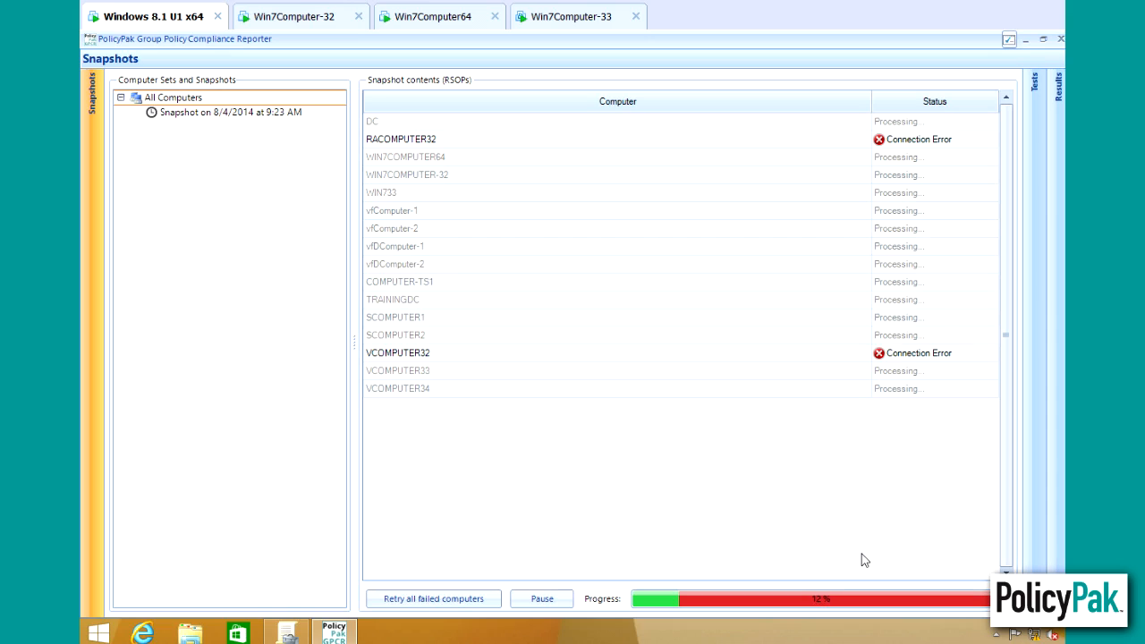
pyautogui.click(1034, 119)
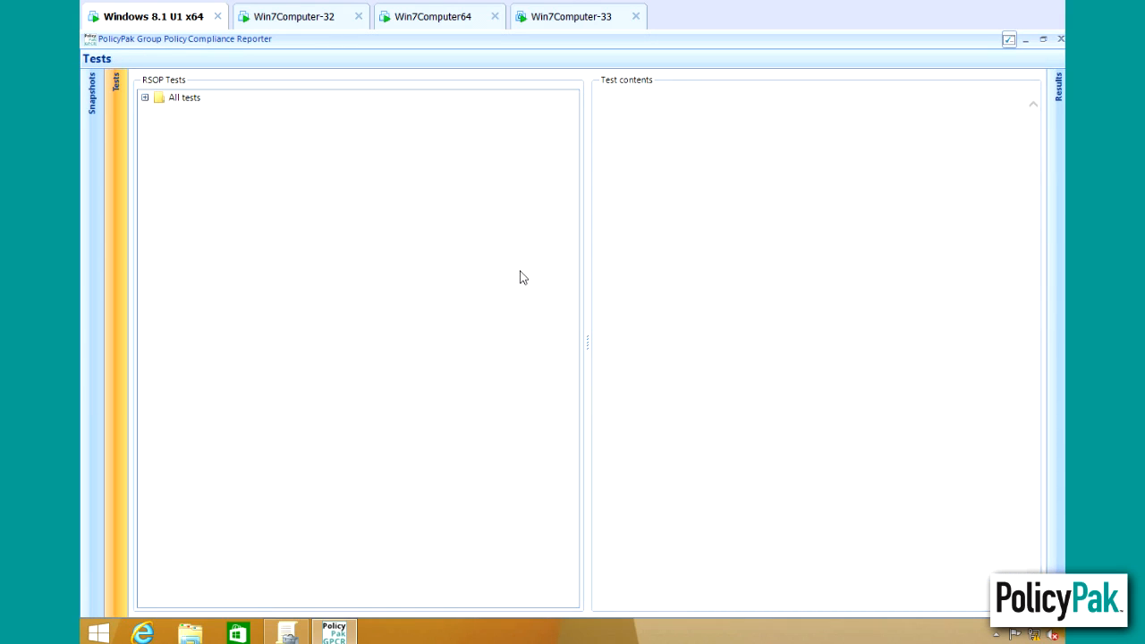
pyautogui.click(144, 98)
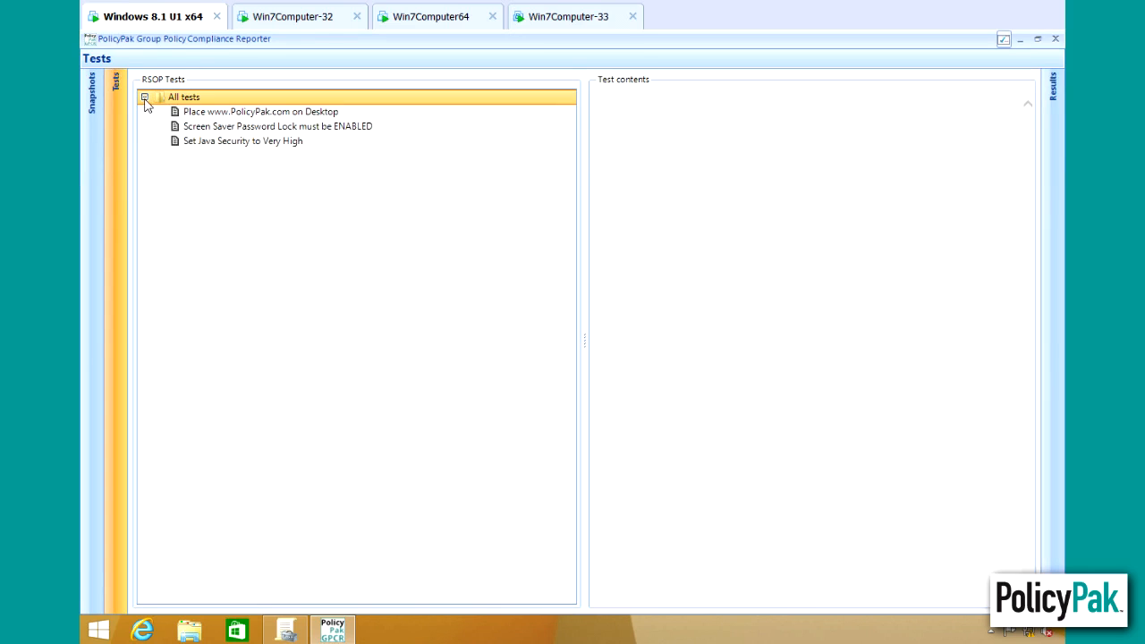
pyautogui.click(218, 130)
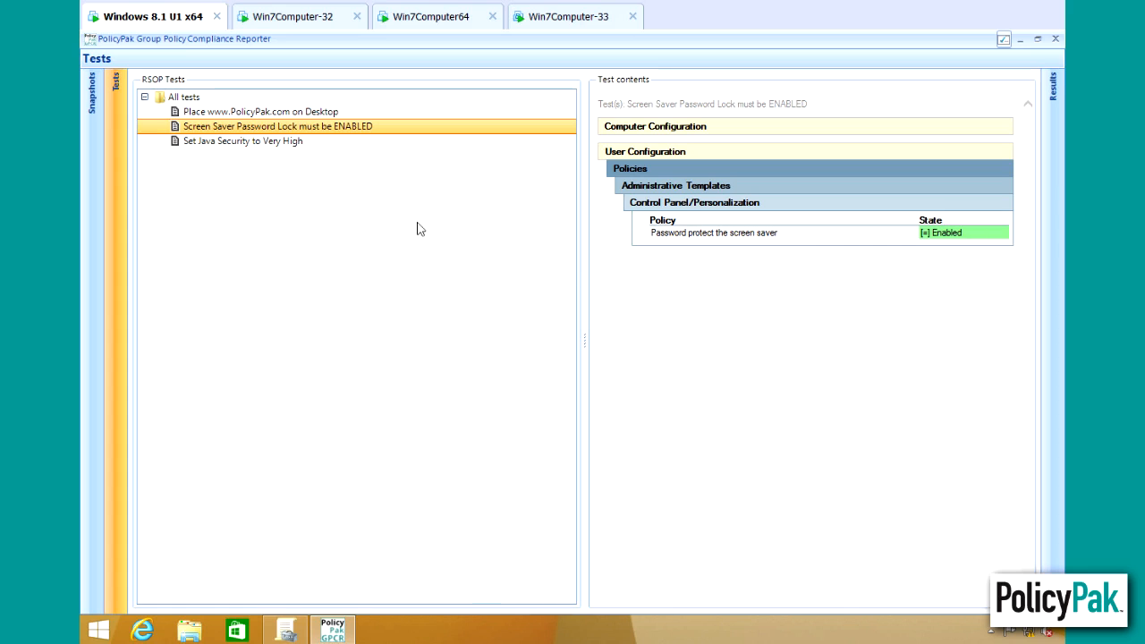
pyautogui.click(242, 113)
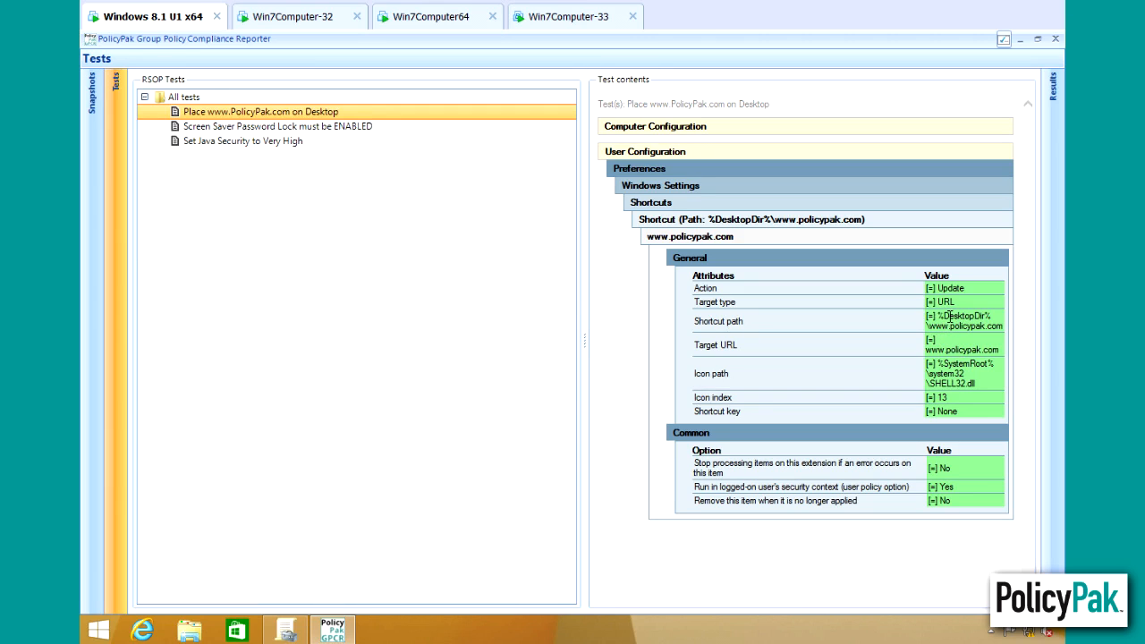
pyautogui.click(229, 146)
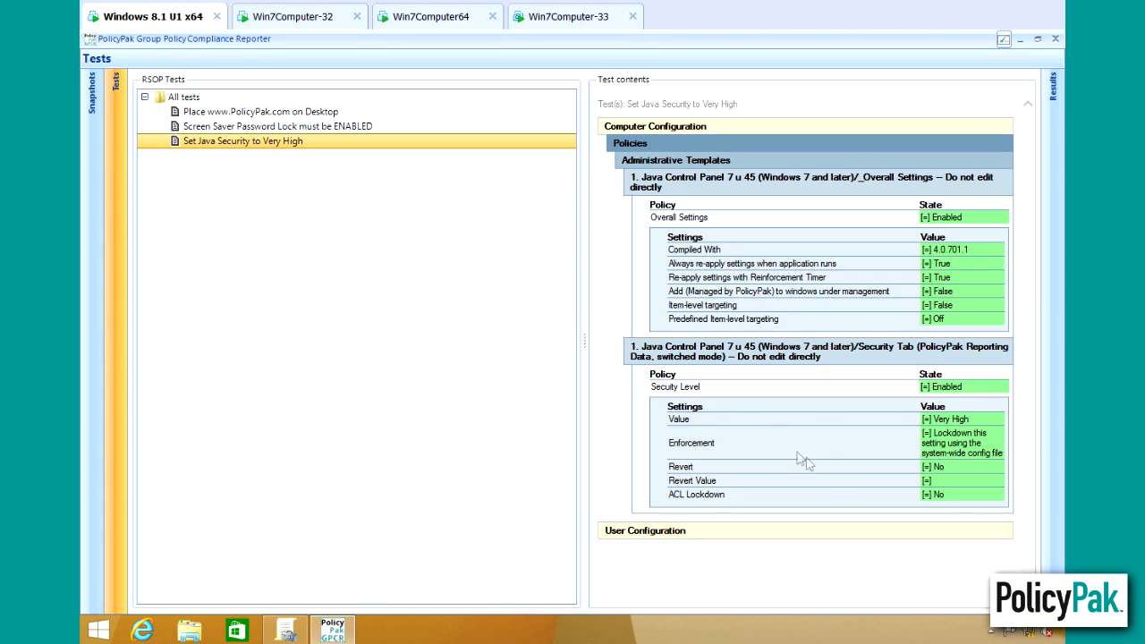
pyautogui.moveTo(977, 420); pyautogui.dragTo(952, 419)
pyautogui.click(951, 418)
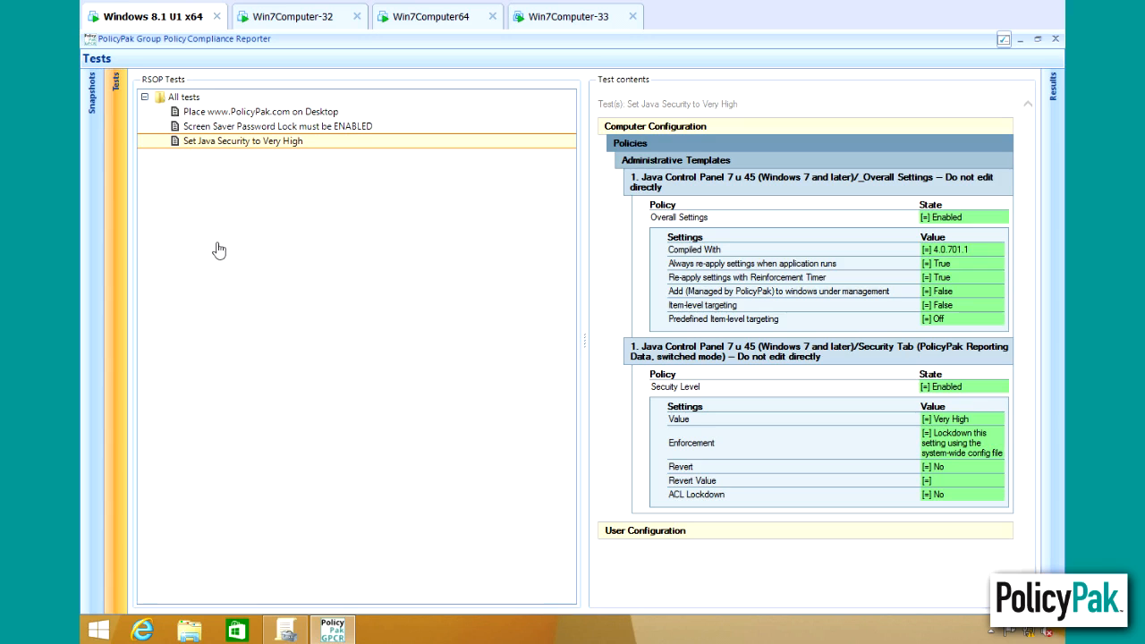
# - Create a new test named "Test Example 1" under All tests
pyautogui.rightClick(194, 98)
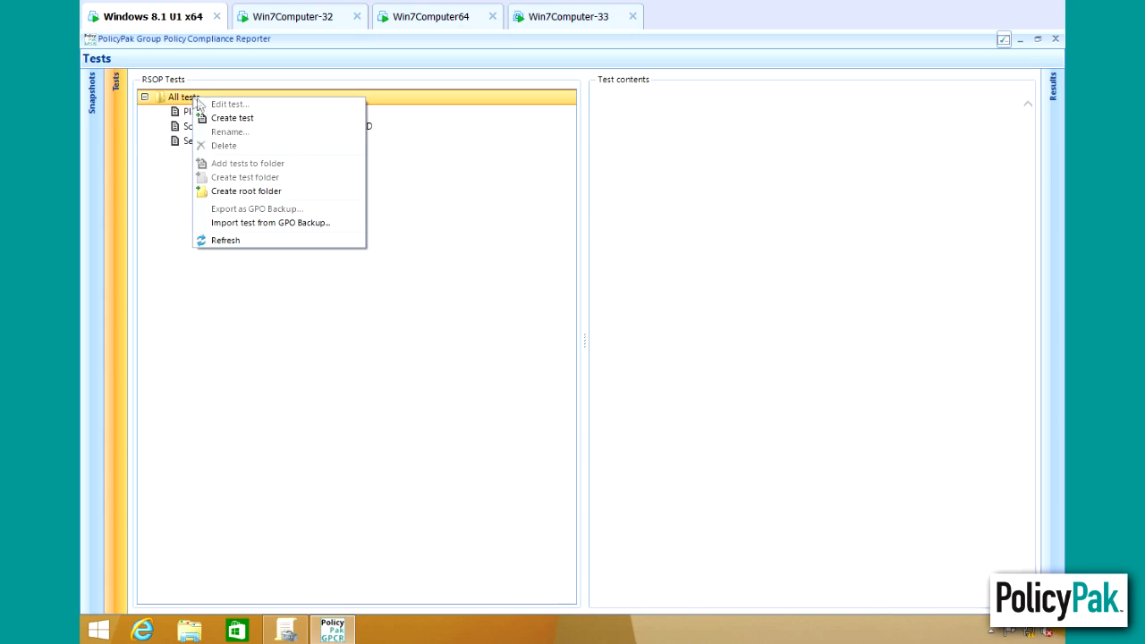
pyautogui.click(232, 118)
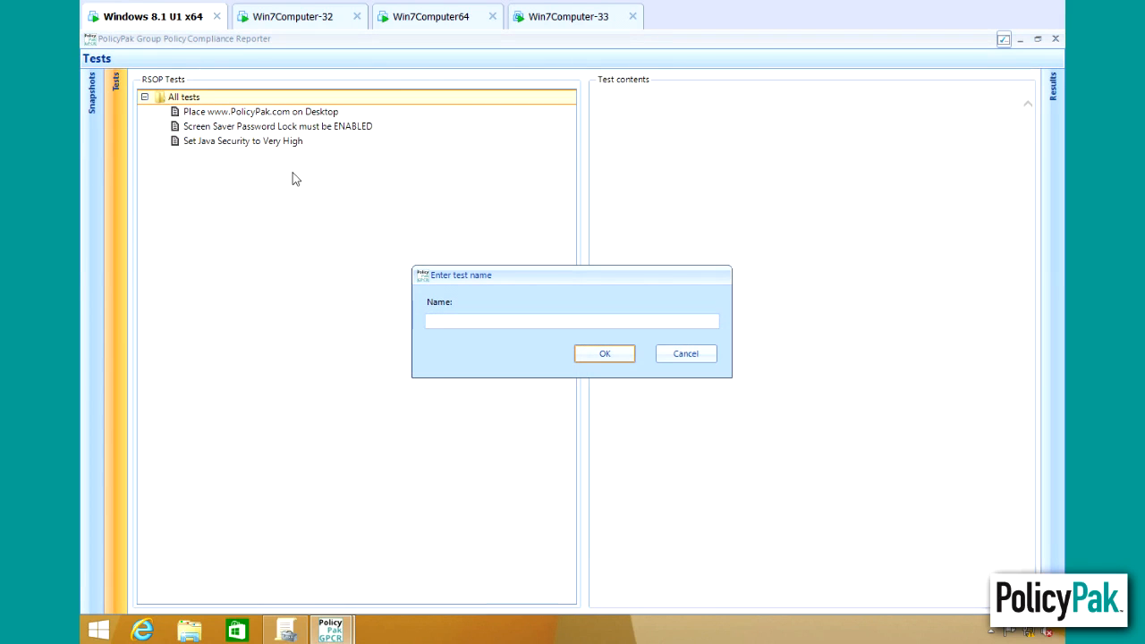
pyautogui.write('Test Example 1')
pyautogui.press('Return')
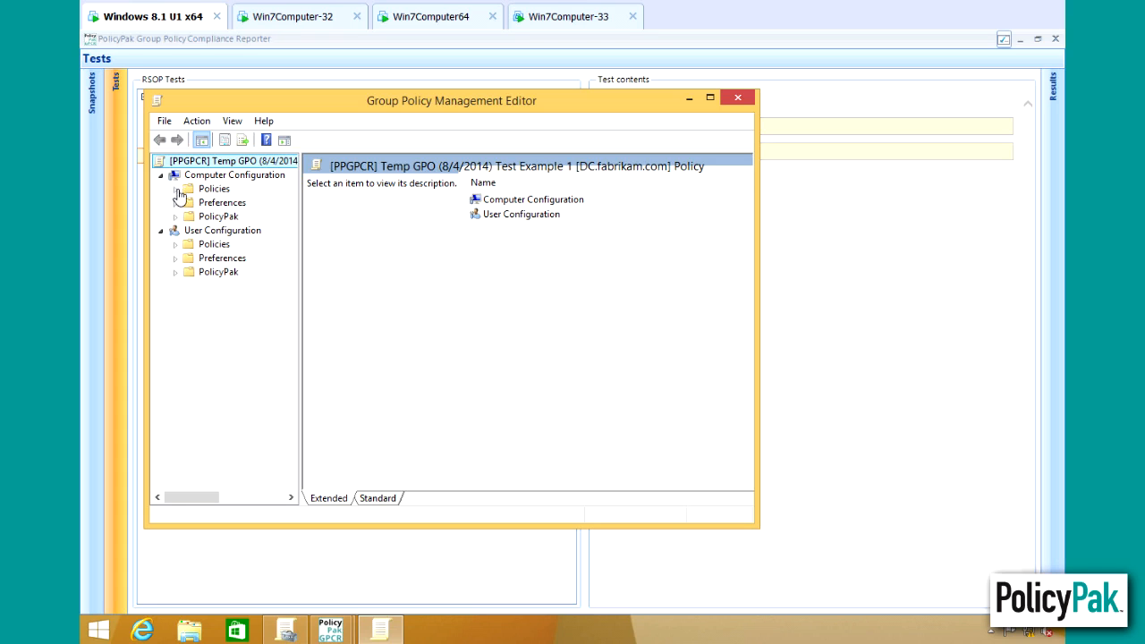
# - Enable "Prohibit access to Control Panel and PC settings" in the test's user-side Control Panel administrative templates, and close the policy editor
pyautogui.click(175, 244)
pyautogui.click(176, 300)
pyautogui.click(175, 342)
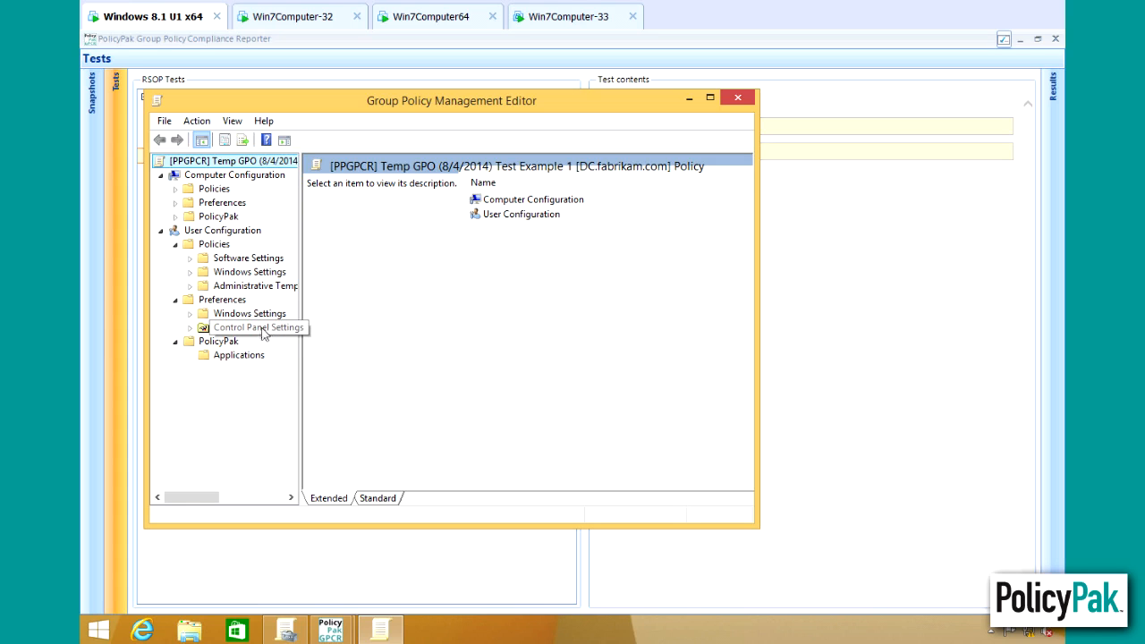
pyautogui.doubleClick(256, 285)
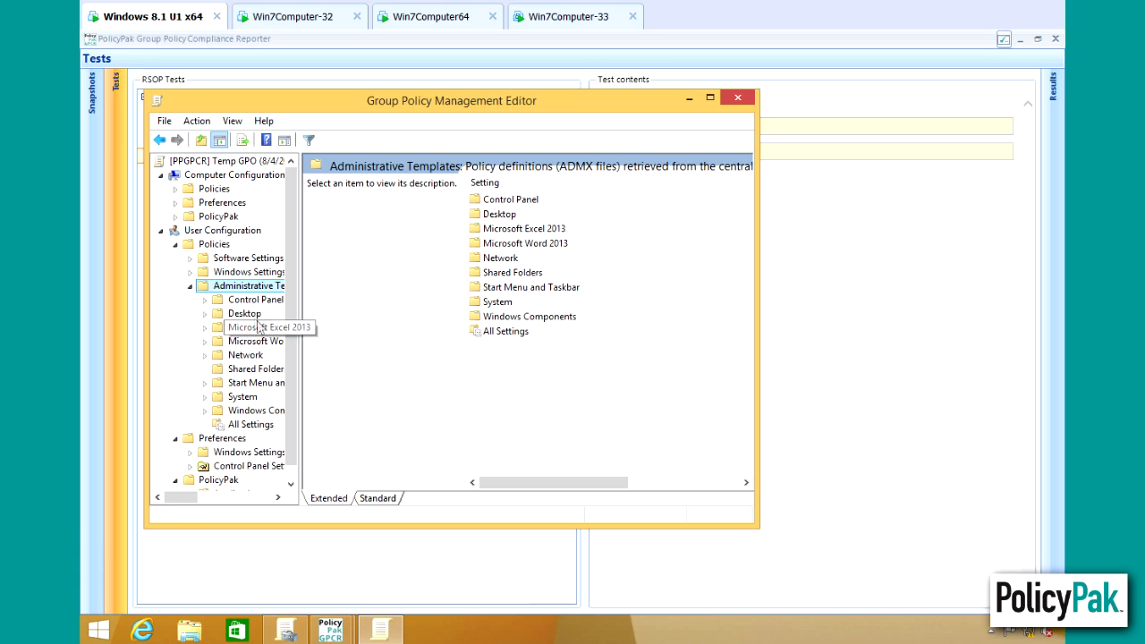
pyautogui.click(254, 303)
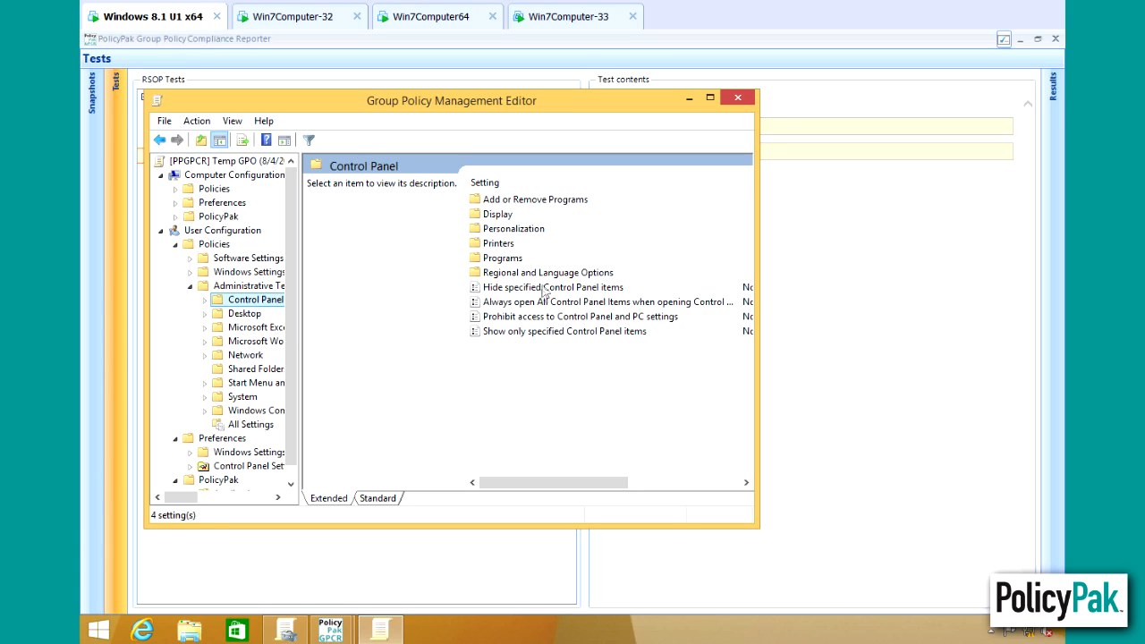
pyautogui.doubleClick(531, 318)
pyautogui.hotkey('alt', 'e')
pyautogui.press('Return')
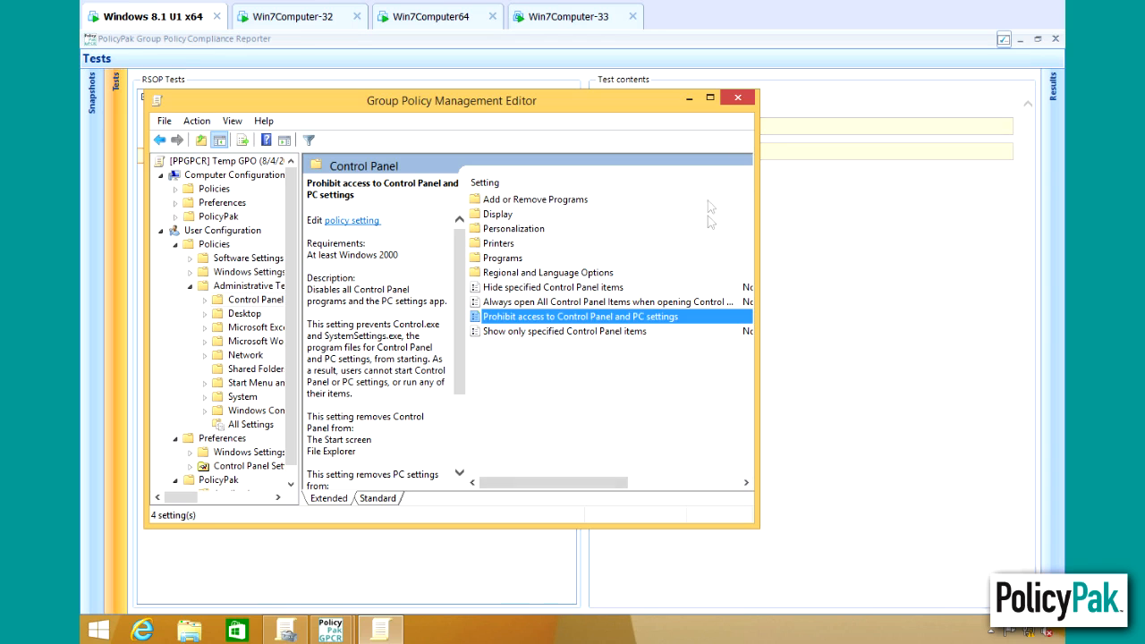
pyautogui.click(737, 97)
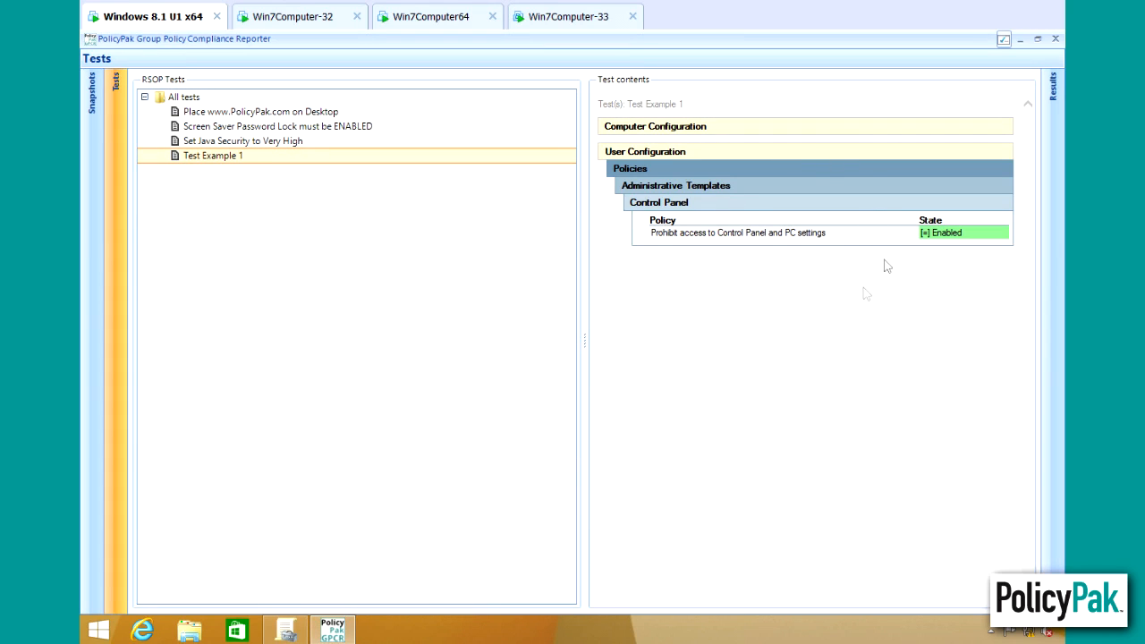
# - Import the "__Very important Security Settings" GPO backup as a test under All tests, and display its contents
pyautogui.rightClick(184, 98)
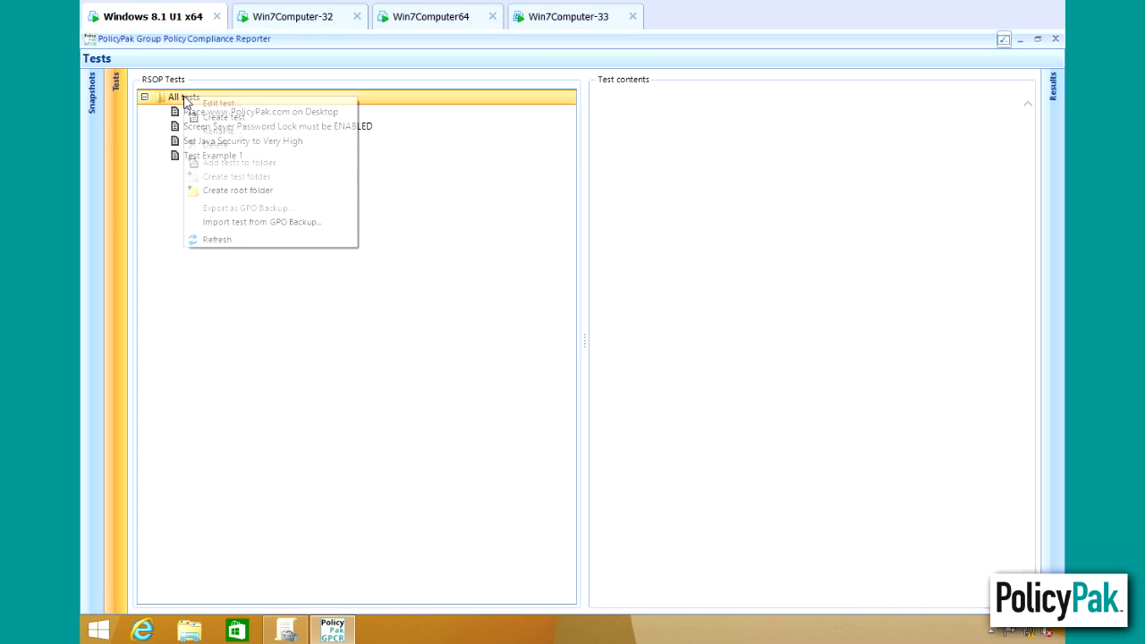
pyautogui.click(314, 228)
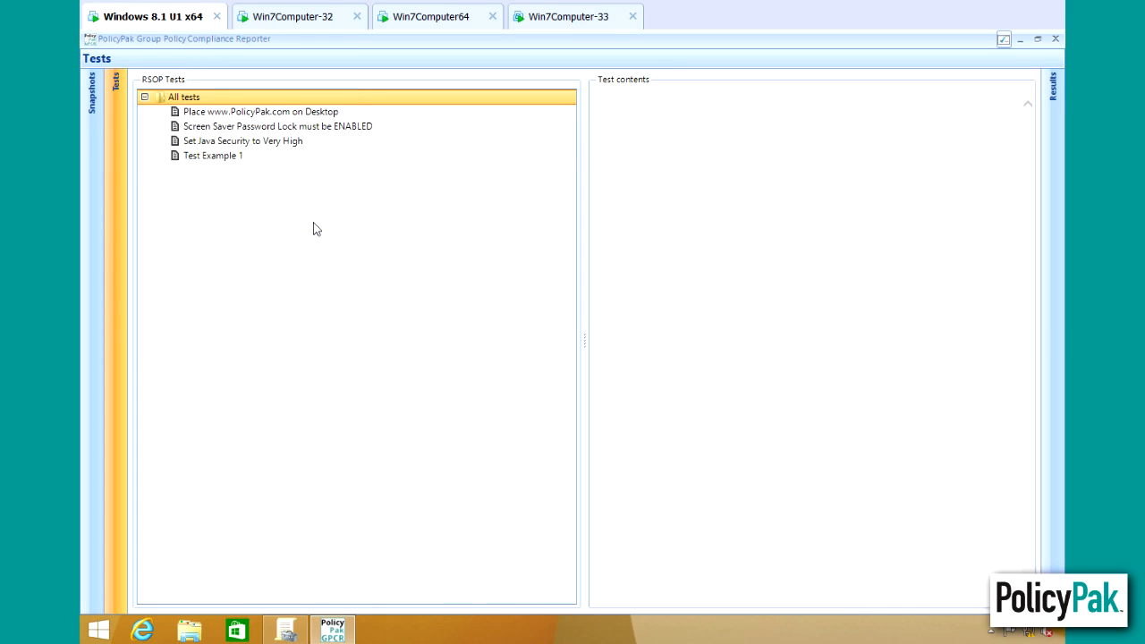
pyautogui.click(605, 426)
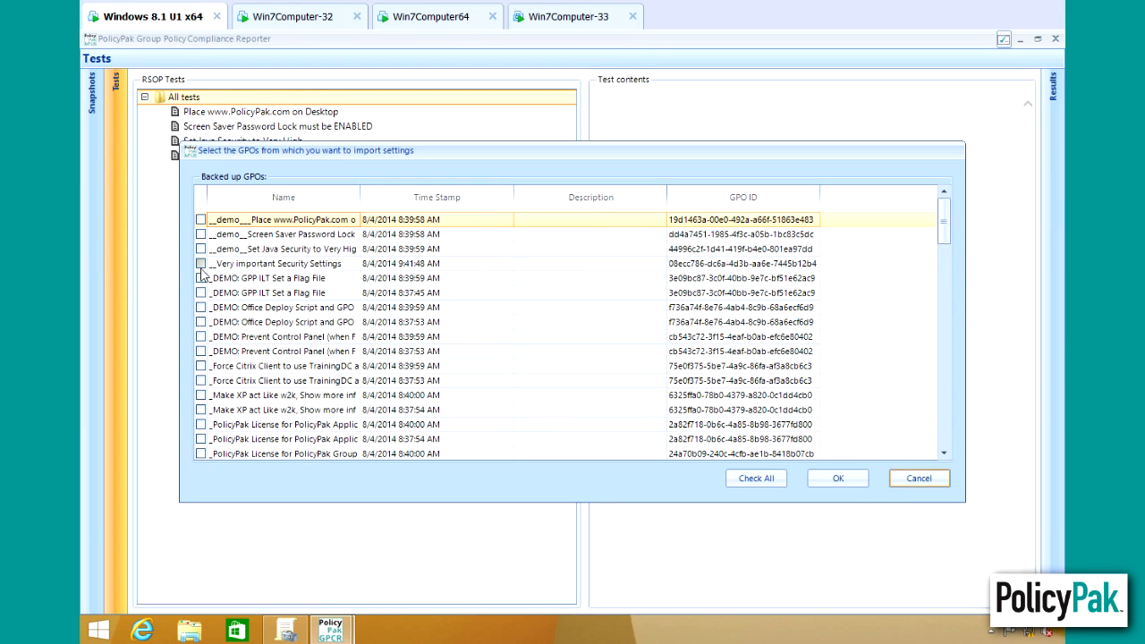
pyautogui.click(201, 263)
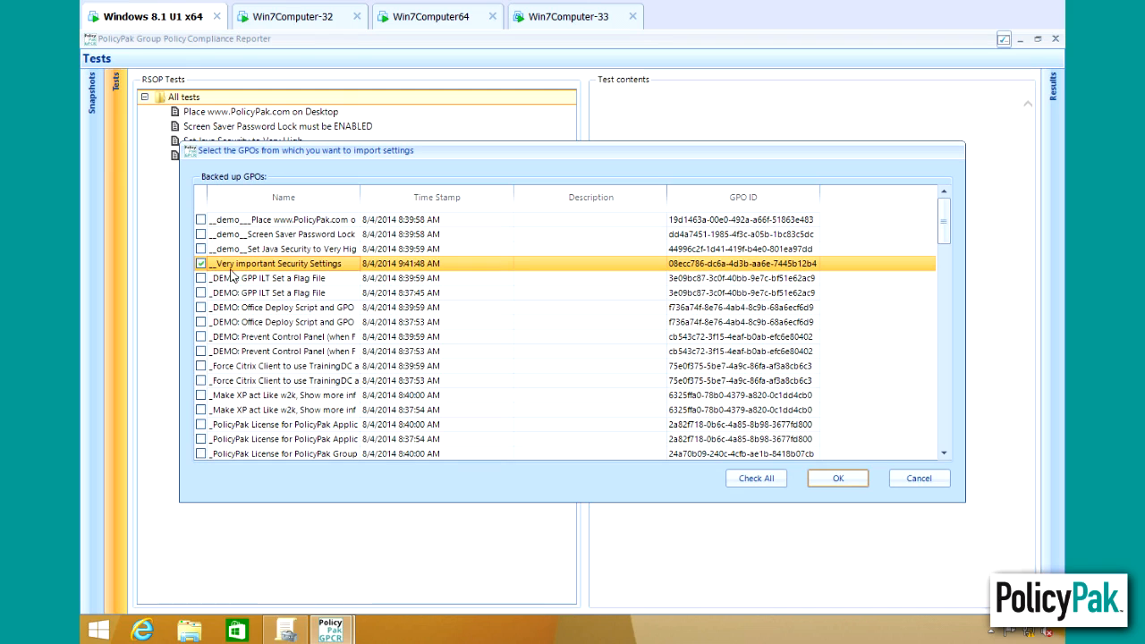
pyautogui.click(826, 483)
pyautogui.click(602, 355)
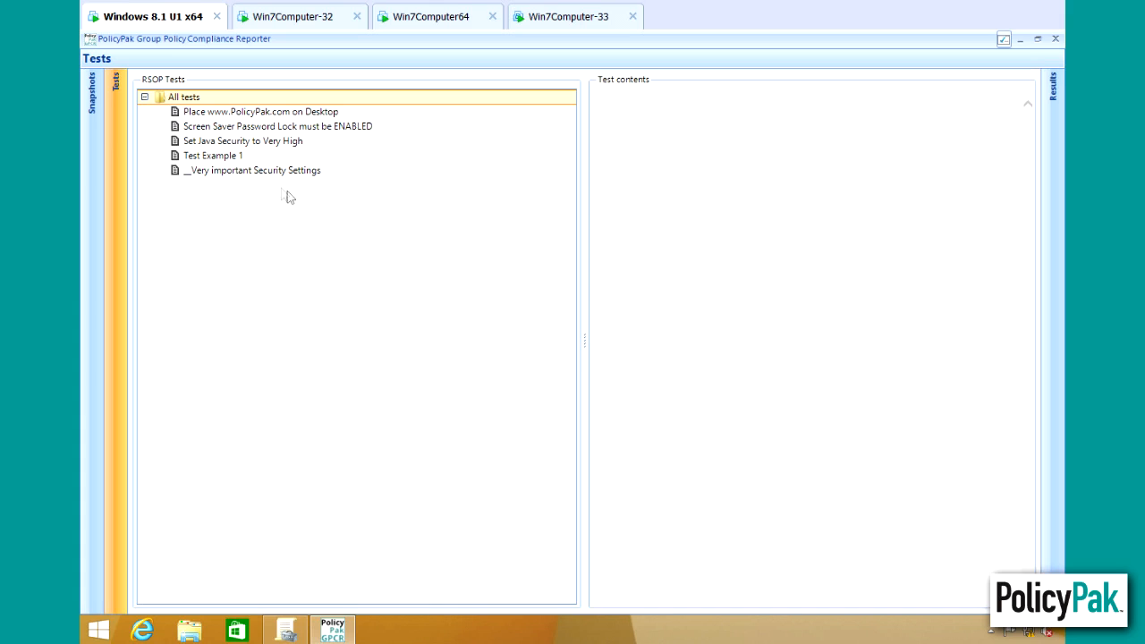
pyautogui.click(264, 172)
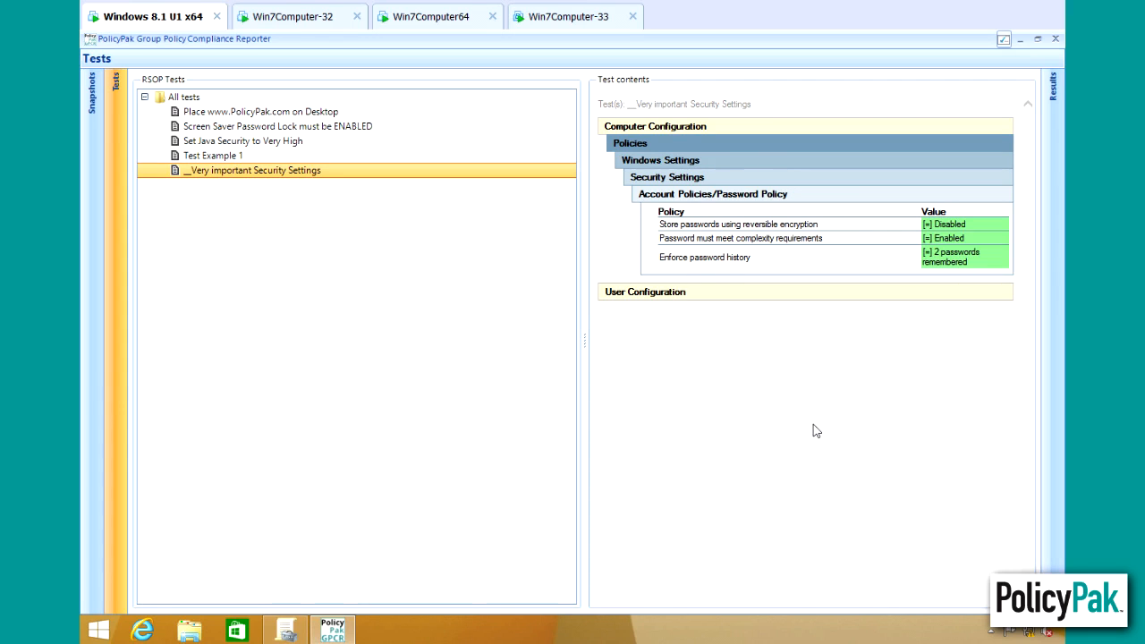
# - Add the "Screen Saver Password Lock must be ENABLED" test to the selected RSOP tests for the results
pyautogui.click(1053, 90)
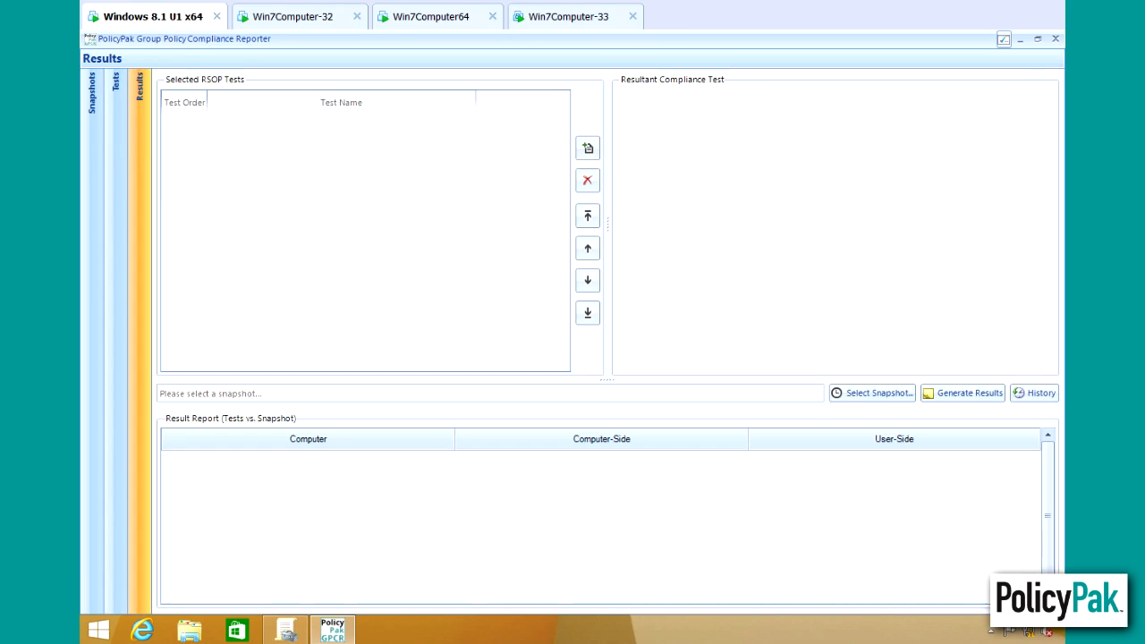
pyautogui.click(588, 150)
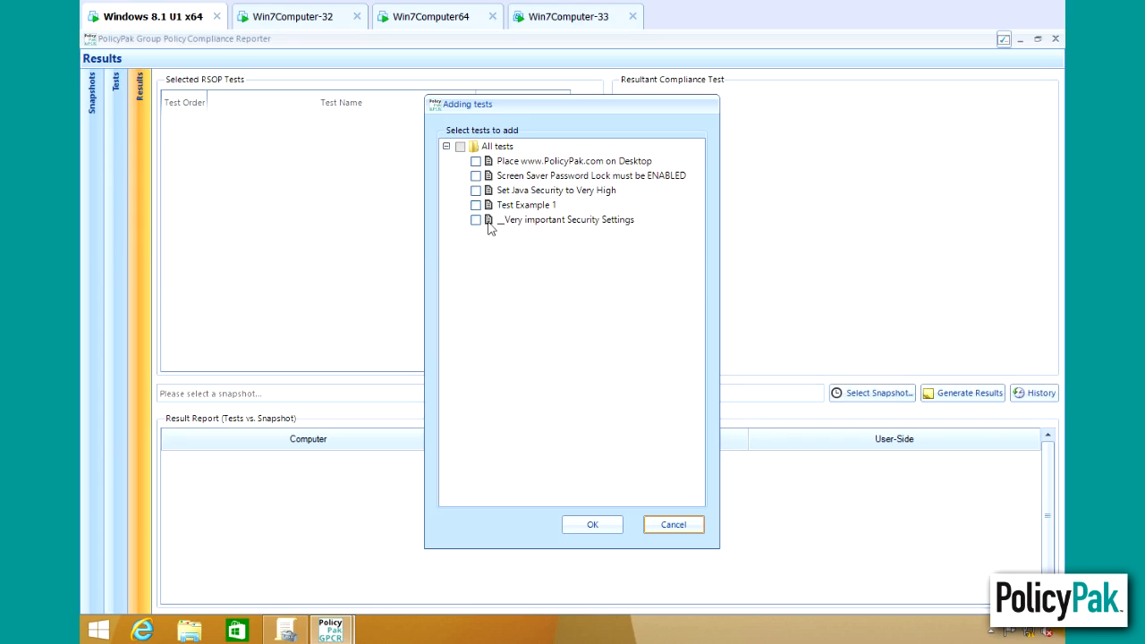
pyautogui.click(477, 177)
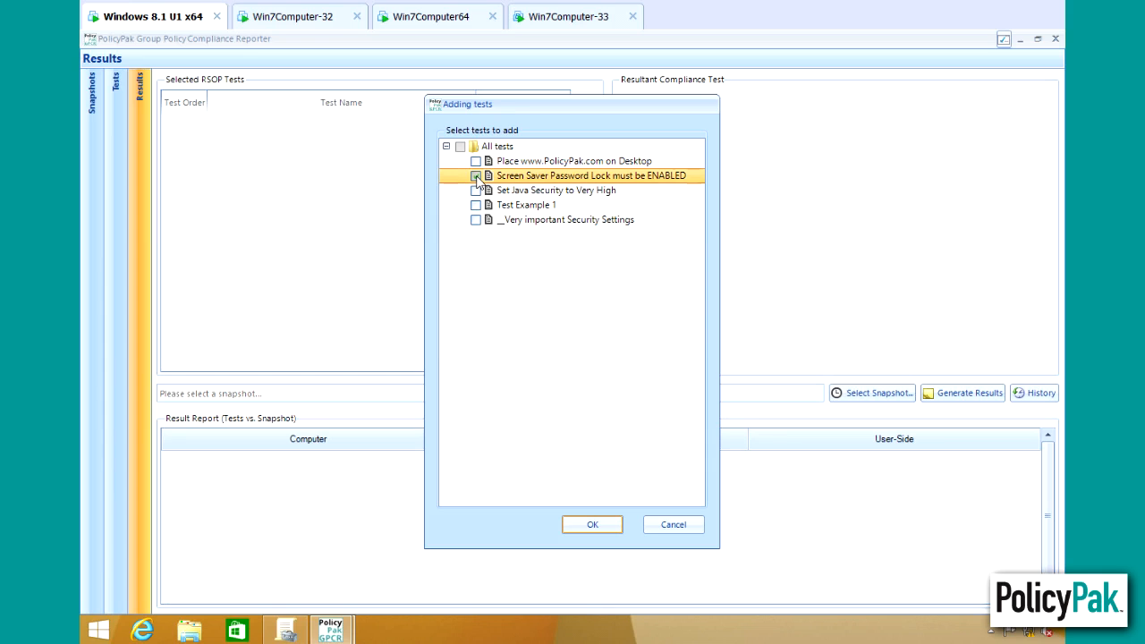
pyautogui.click(604, 528)
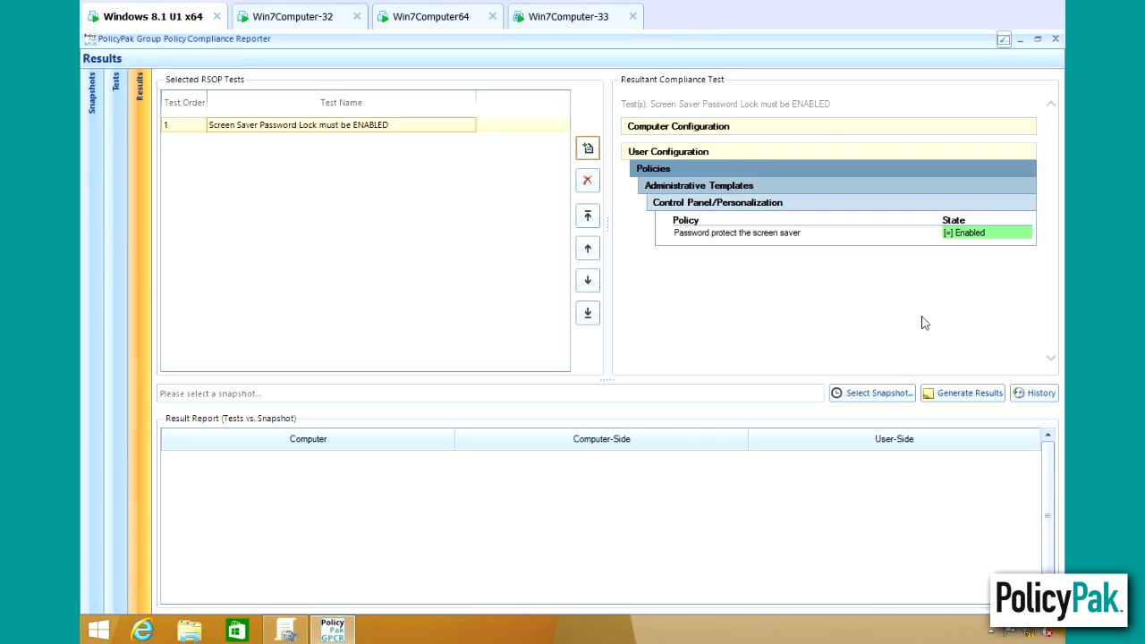
# - Select the All Computers snapshot from 8/4/2014 at 9:23 AM and generate the compliance results against it
pyautogui.click(885, 395)
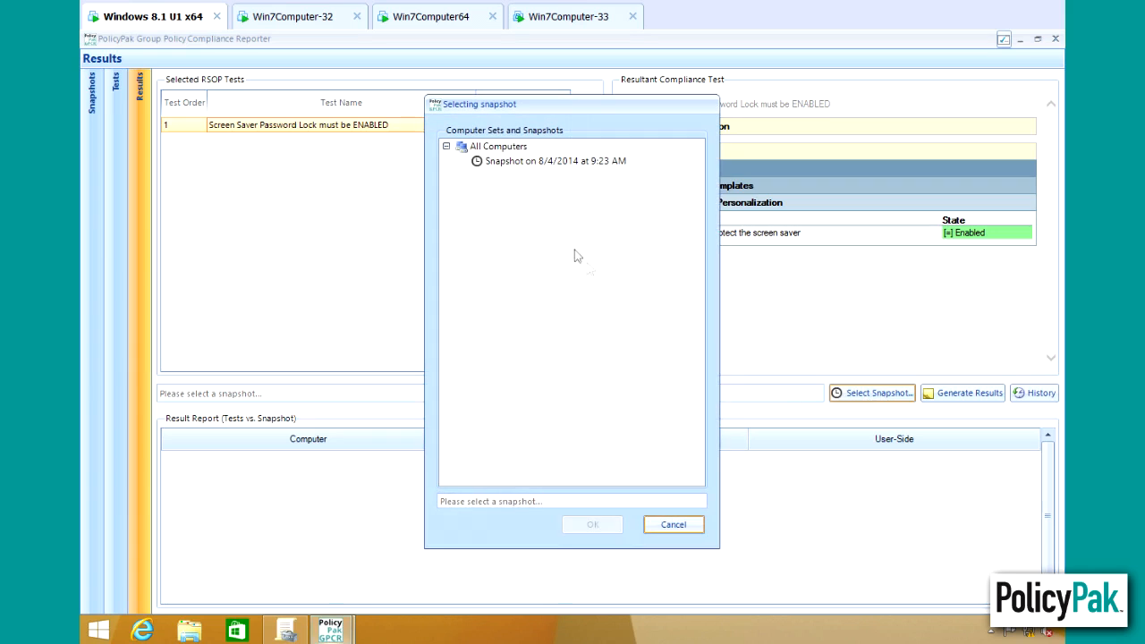
pyautogui.click(541, 164)
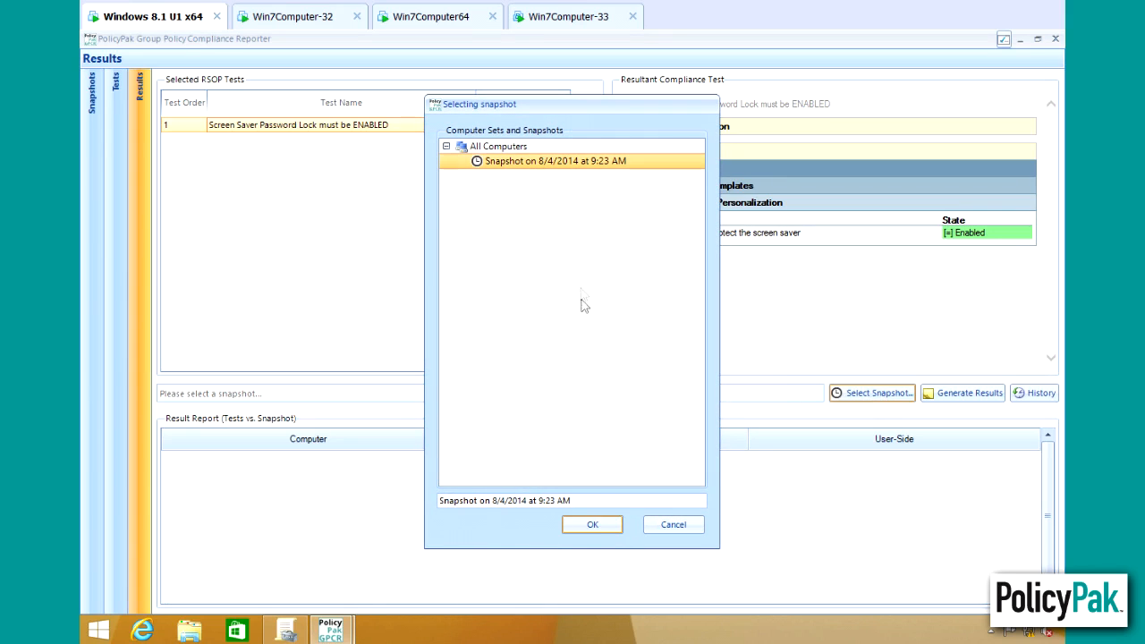
pyautogui.click(592, 525)
pyautogui.click(970, 399)
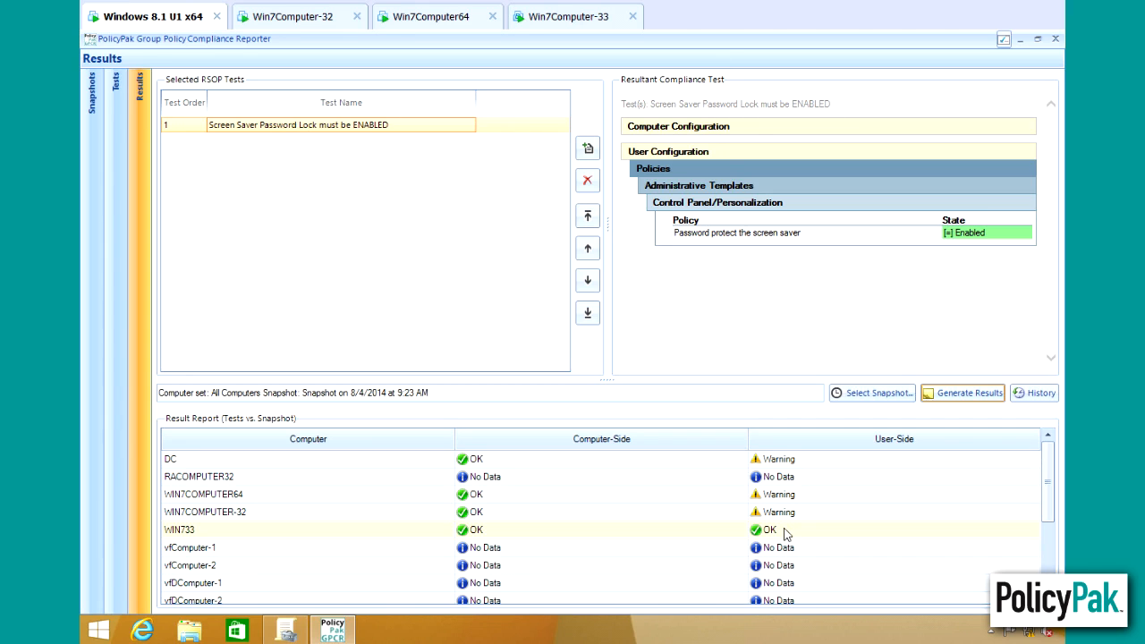
# - Open the user-side compliance report for WIN7COMPUTER64, and switch to the Win7Computer64 virtual machine
pyautogui.doubleClick(790, 493)
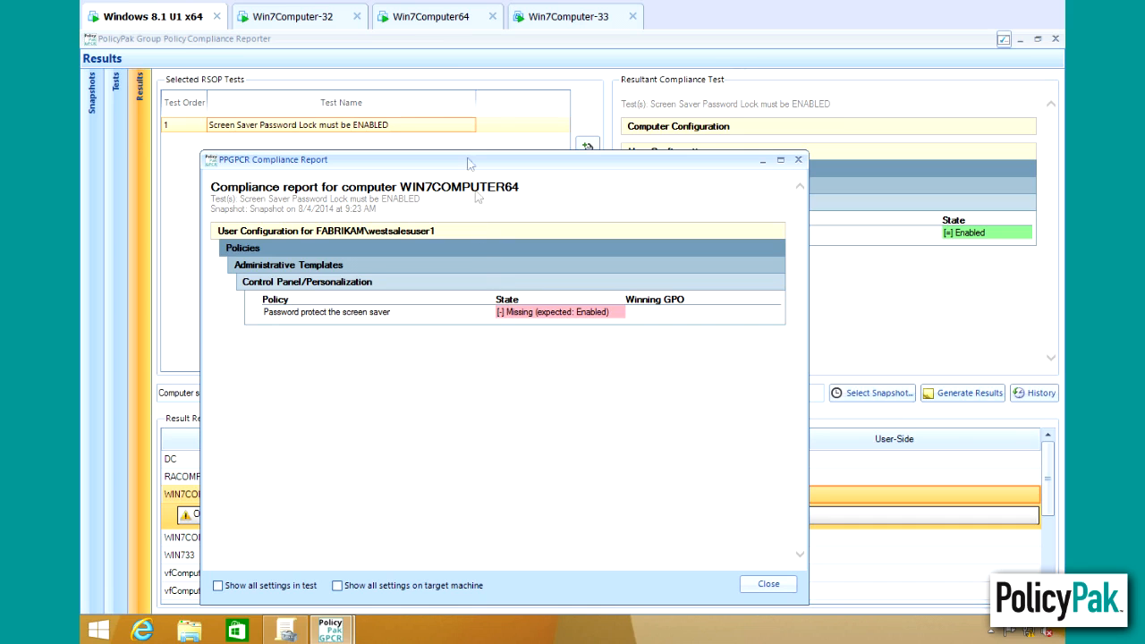
pyautogui.click(439, 18)
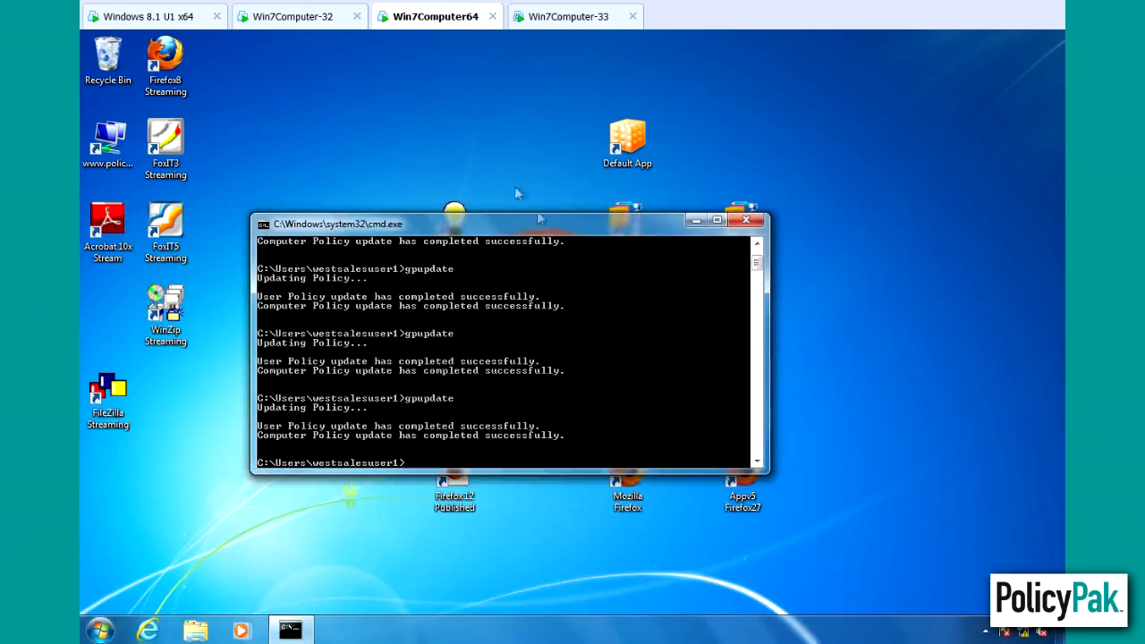
# - Check the screen saver's resume-to-logon setting in the desktop personalization options, and close the settings without changes
pyautogui.rightClick(780, 139)
pyautogui.click(849, 313)
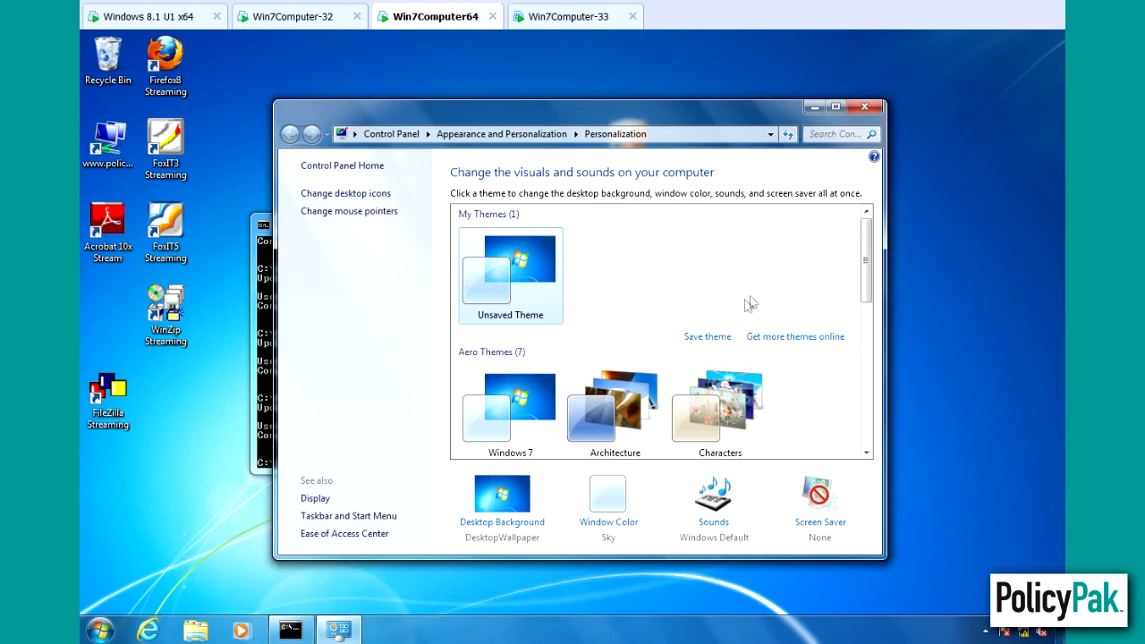
pyautogui.click(816, 495)
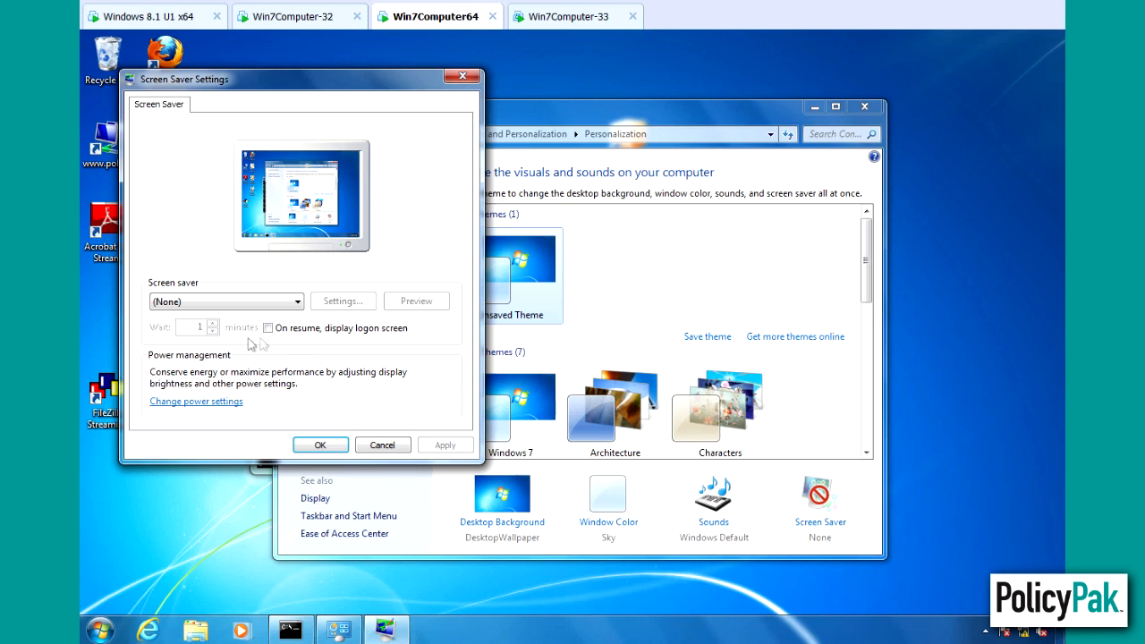
pyautogui.click(379, 446)
# - Return to the Windows 8.1 U1 x64 machine and view the compliance report for WIN733, closing it when done
pyautogui.click(148, 23)
pyautogui.click(758, 583)
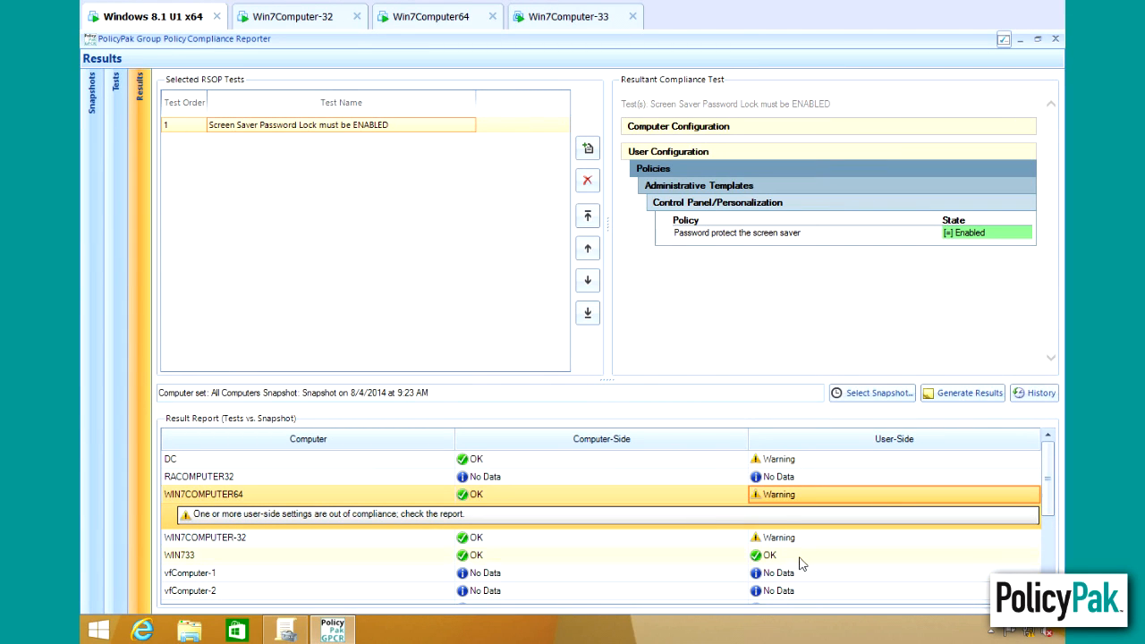
pyautogui.click(799, 560)
pyautogui.click(644, 534)
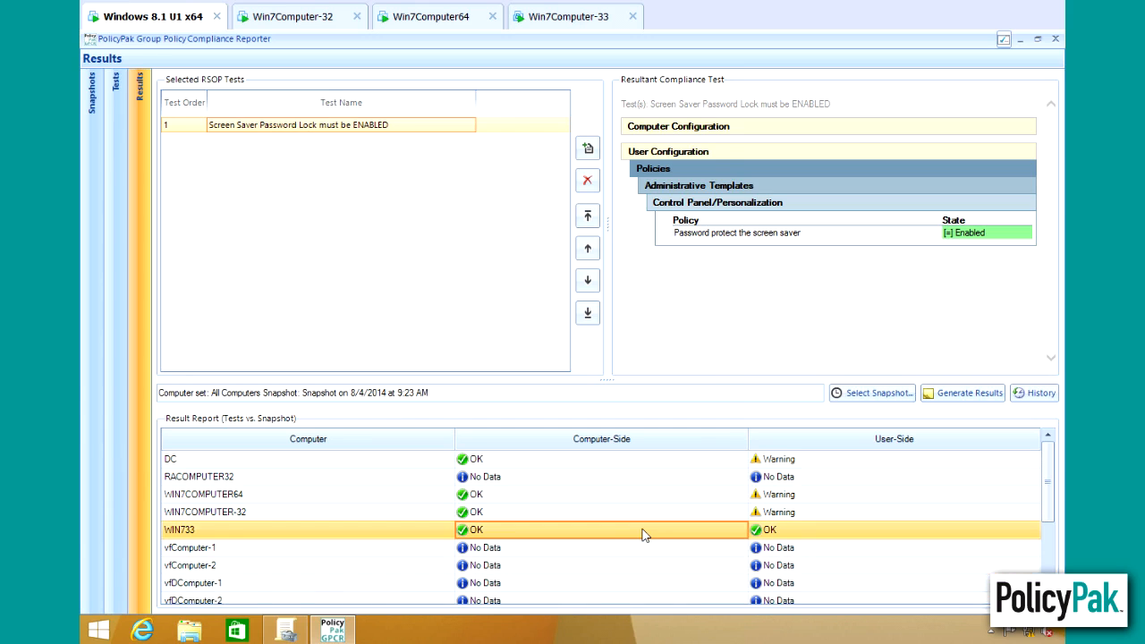
pyautogui.doubleClick(644, 534)
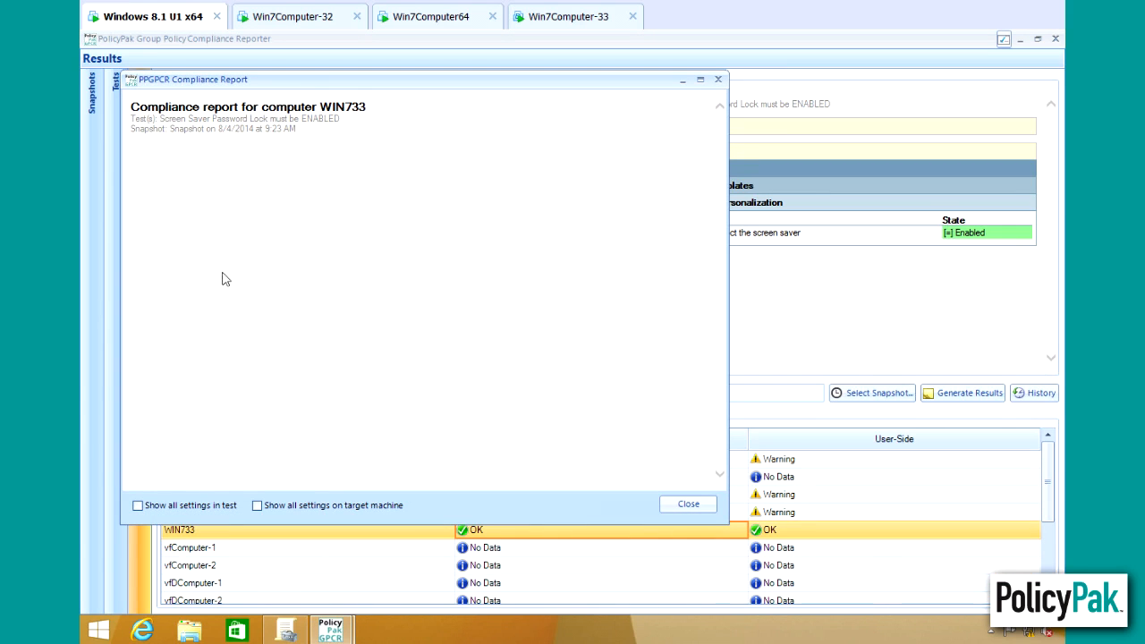
pyautogui.click(703, 506)
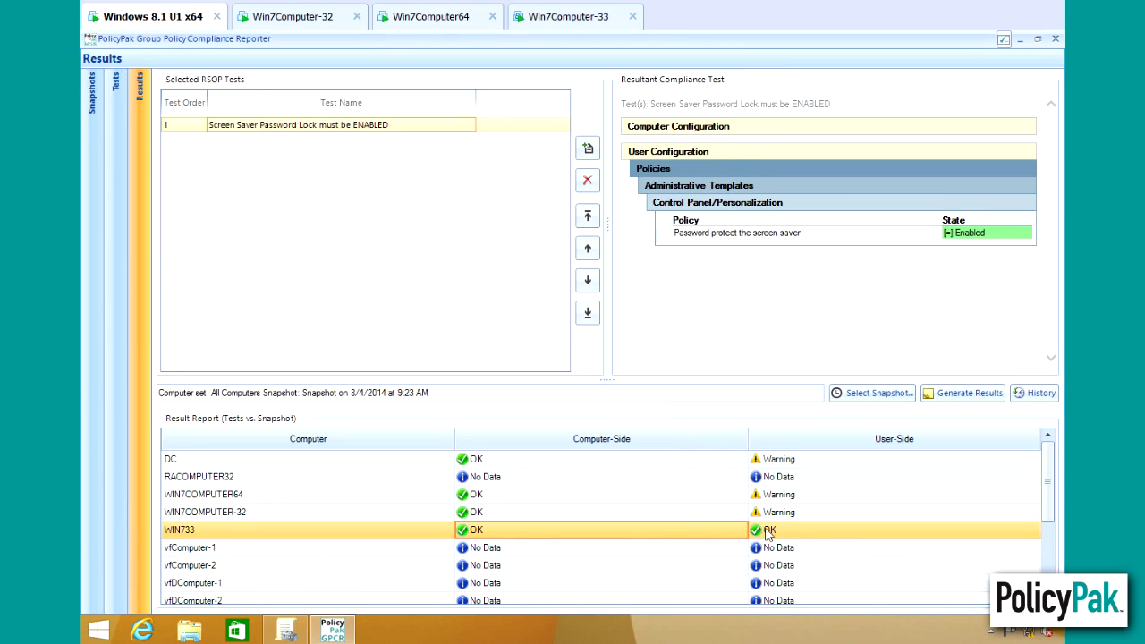
# - Switch to the Win7Computer-33 machine and check its screen saver's resume-to-logon setting, closing the settings without changes
pyautogui.click(572, 25)
pyautogui.rightClick(886, 177)
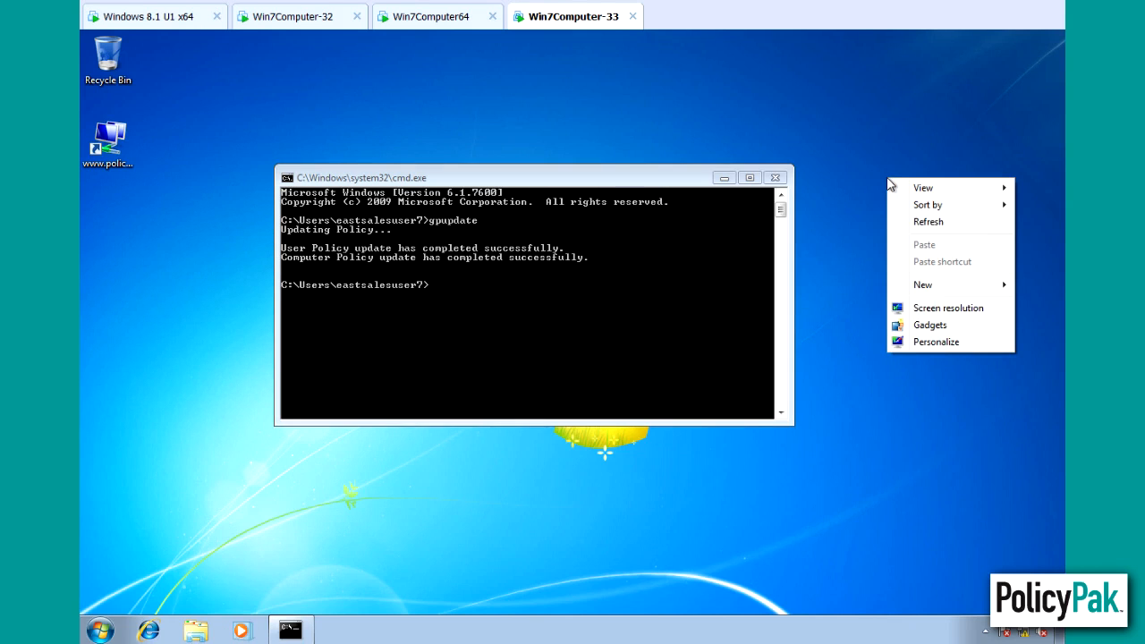
pyautogui.click(926, 343)
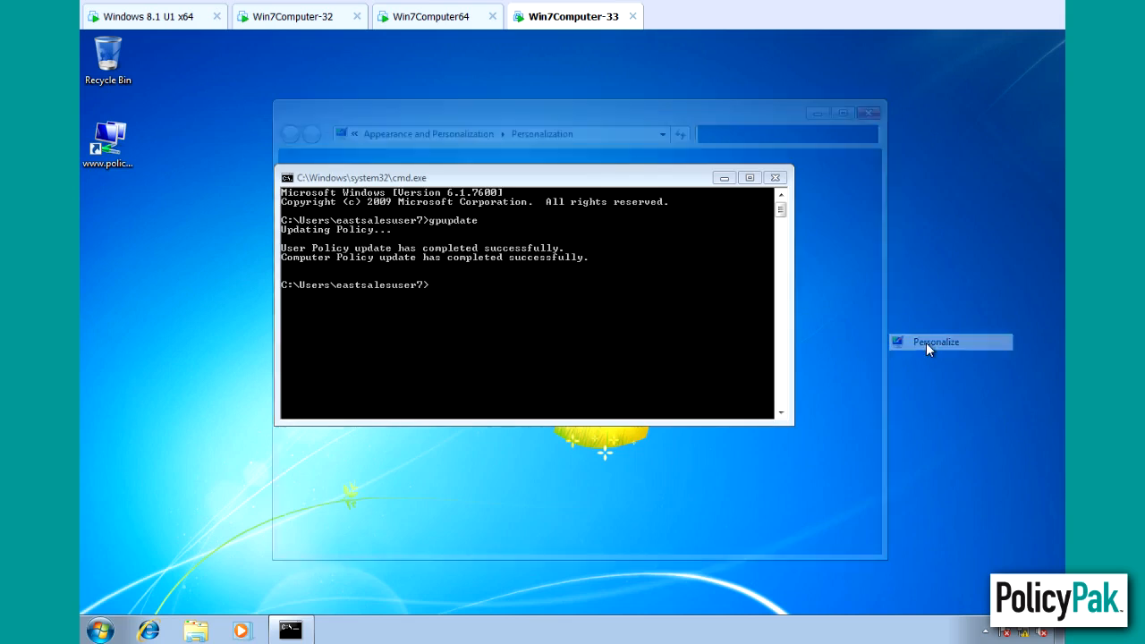
pyautogui.click(817, 527)
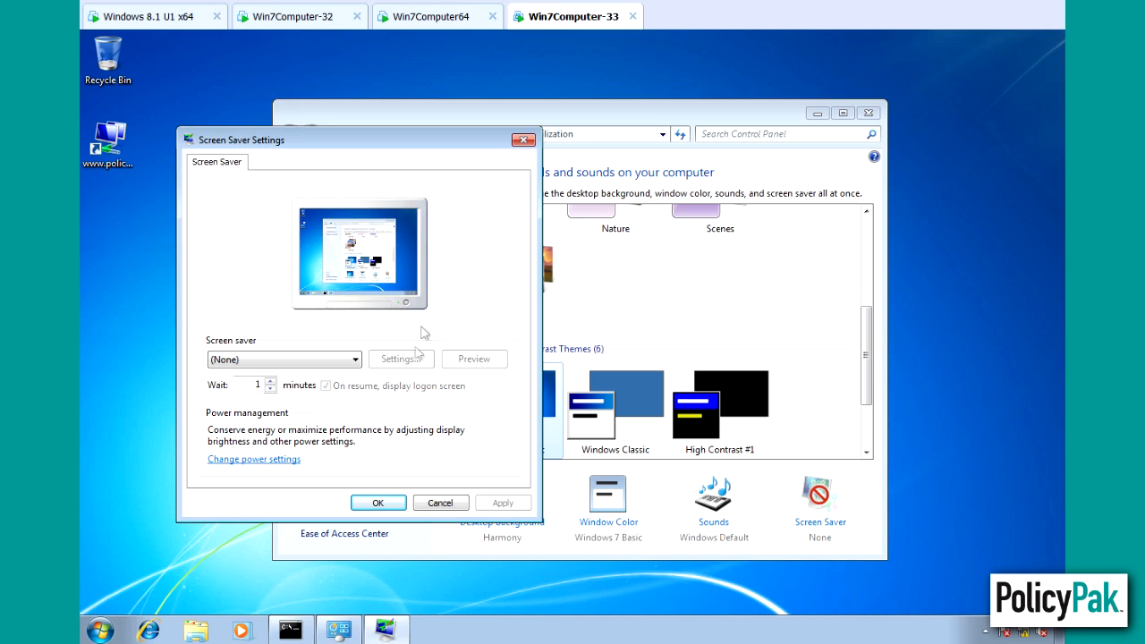
pyautogui.click(523, 141)
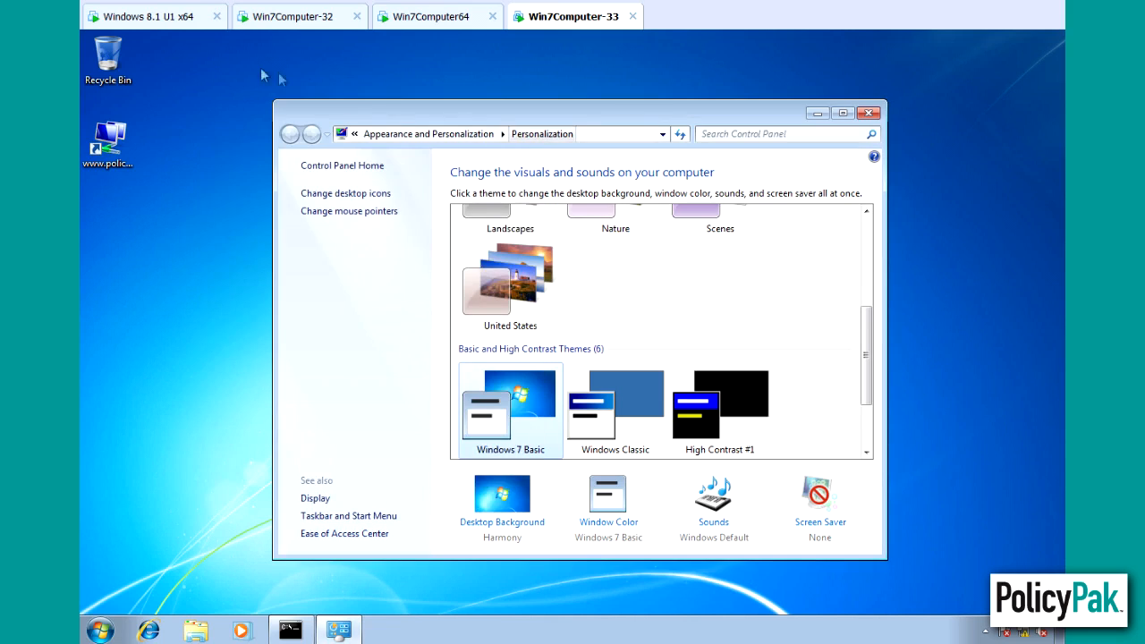
pyautogui.click(152, 18)
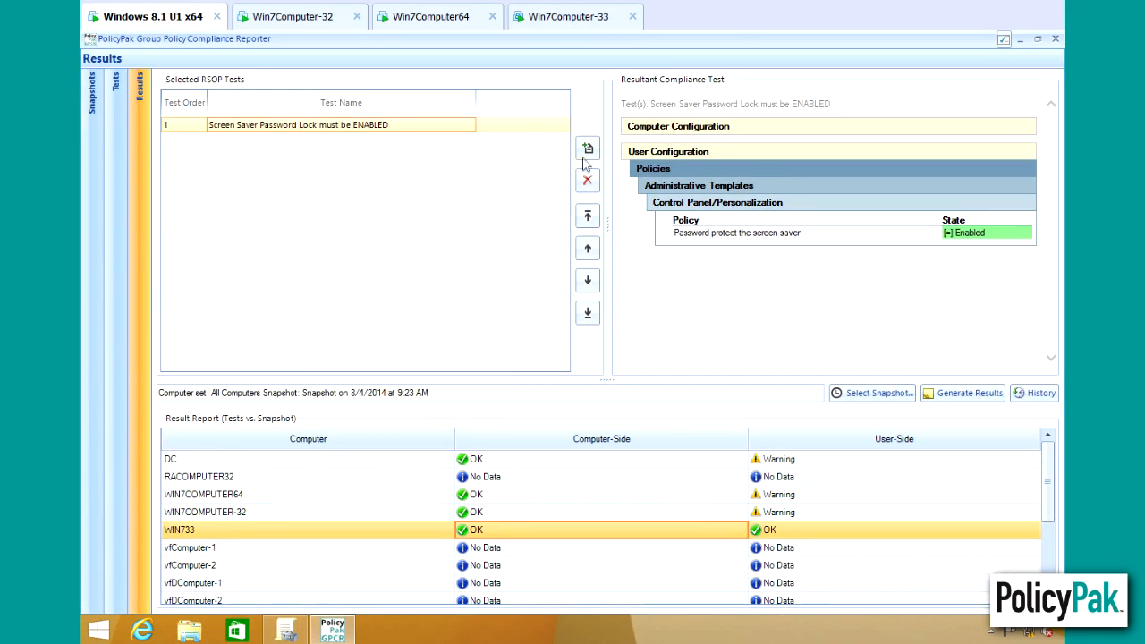
pyautogui.click(586, 180)
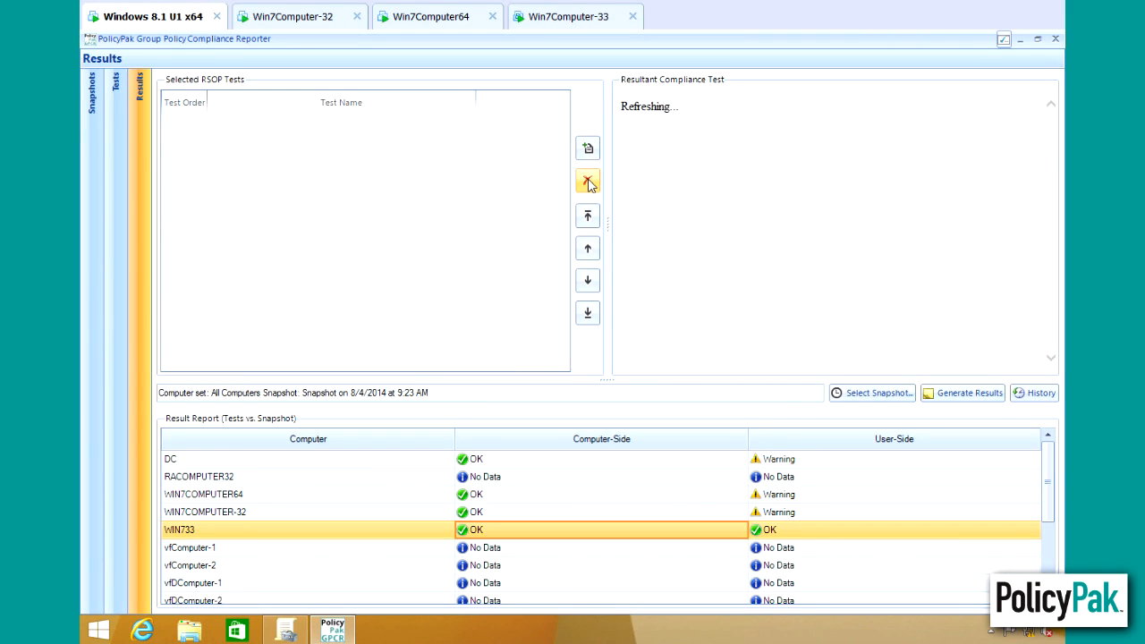
pyautogui.click(588, 148)
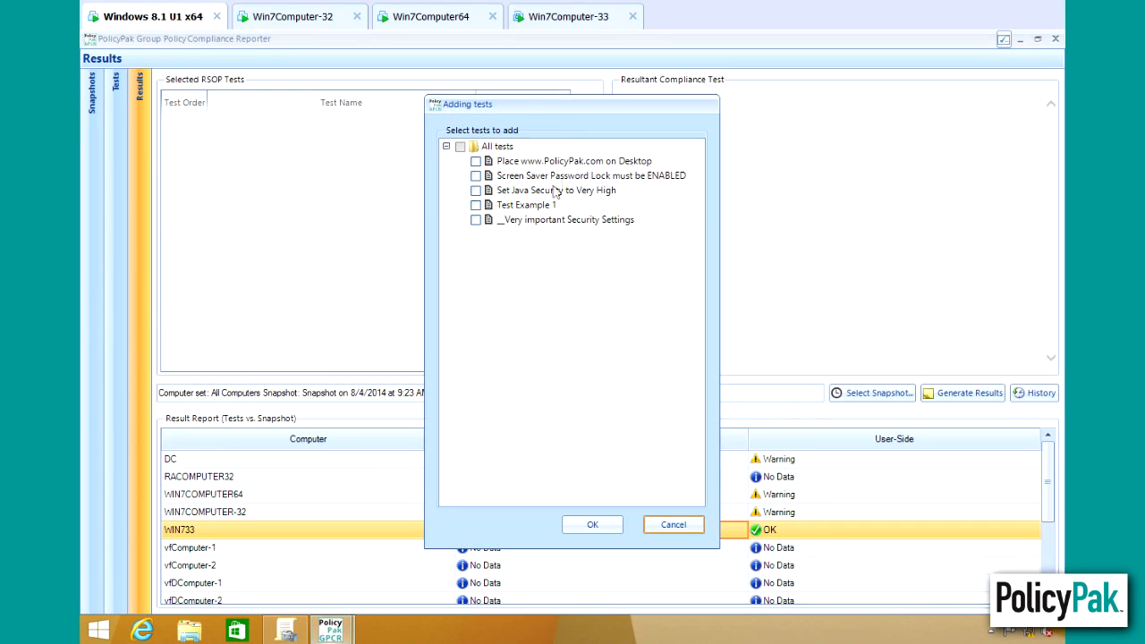
pyautogui.click(476, 177)
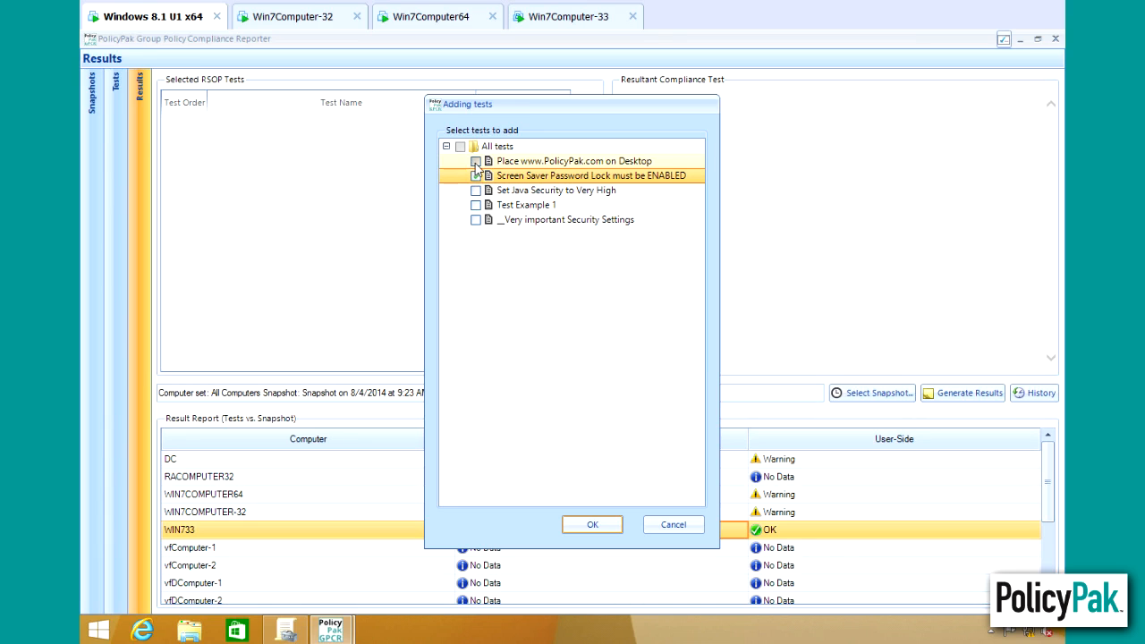
pyautogui.click(476, 162)
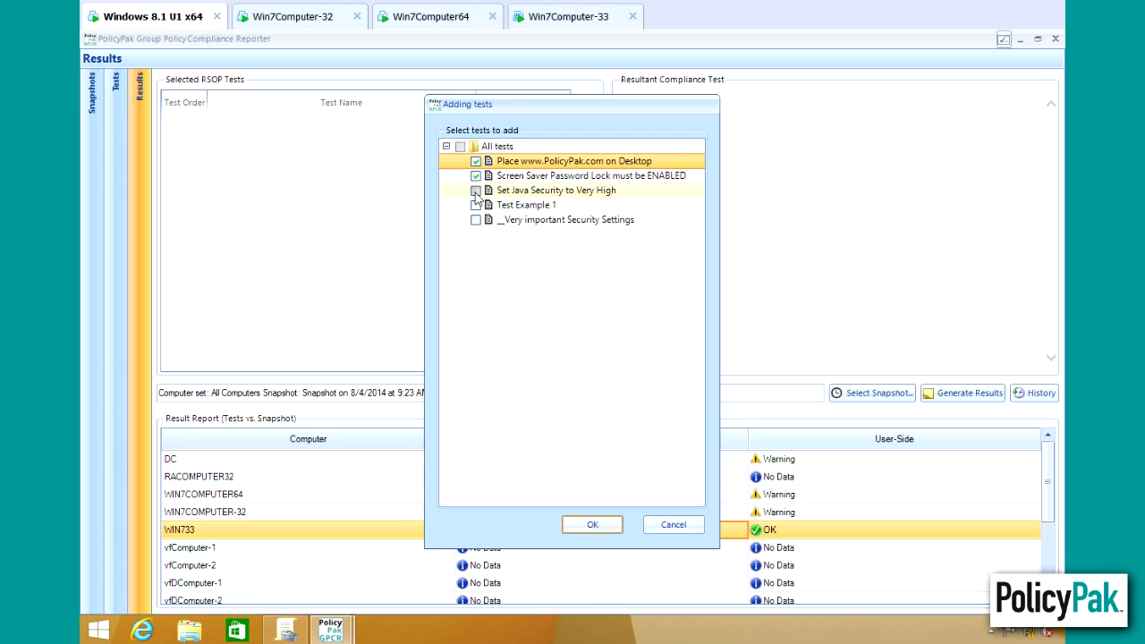
pyautogui.click(476, 190)
pyautogui.click(604, 527)
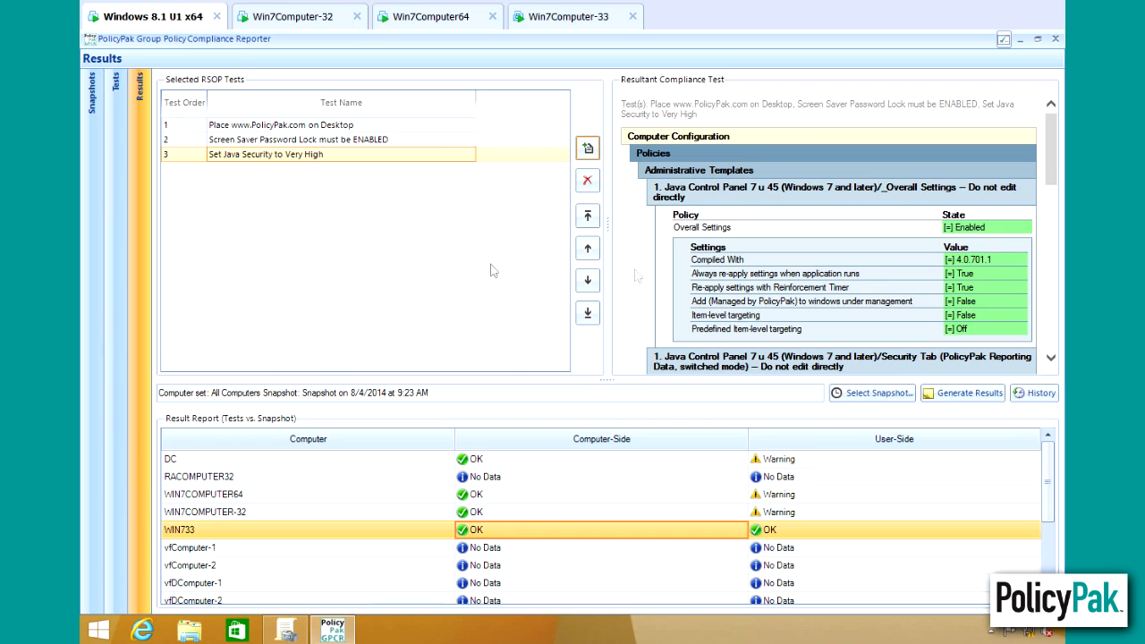
# - Review the combined test settings, select the All Computers snapshot from 8/4/2014 at 9:23 AM, and generate the results
pyautogui.moveTo(1053, 150); pyautogui.dragTo(1053, 313)
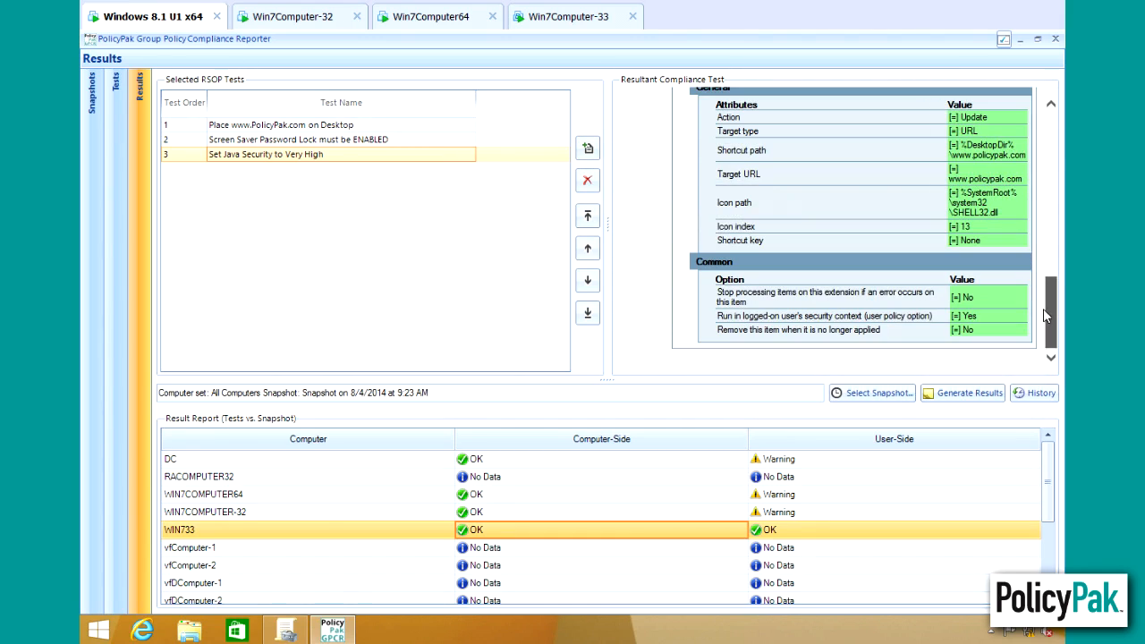
pyautogui.click(872, 393)
pyautogui.click(532, 159)
pyautogui.click(585, 520)
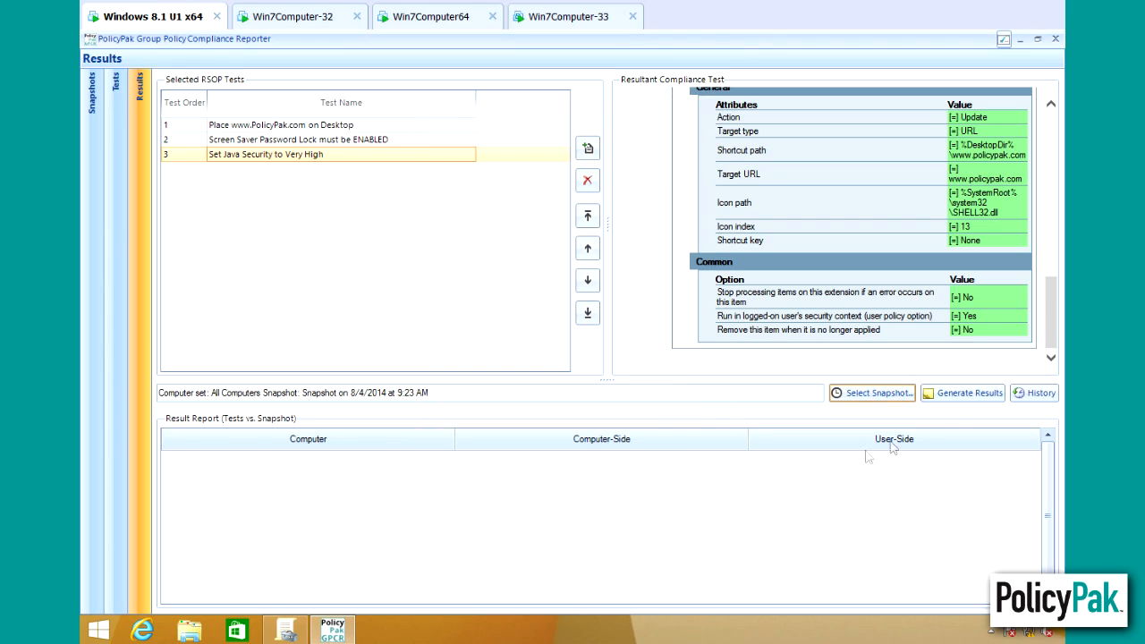
pyautogui.click(957, 399)
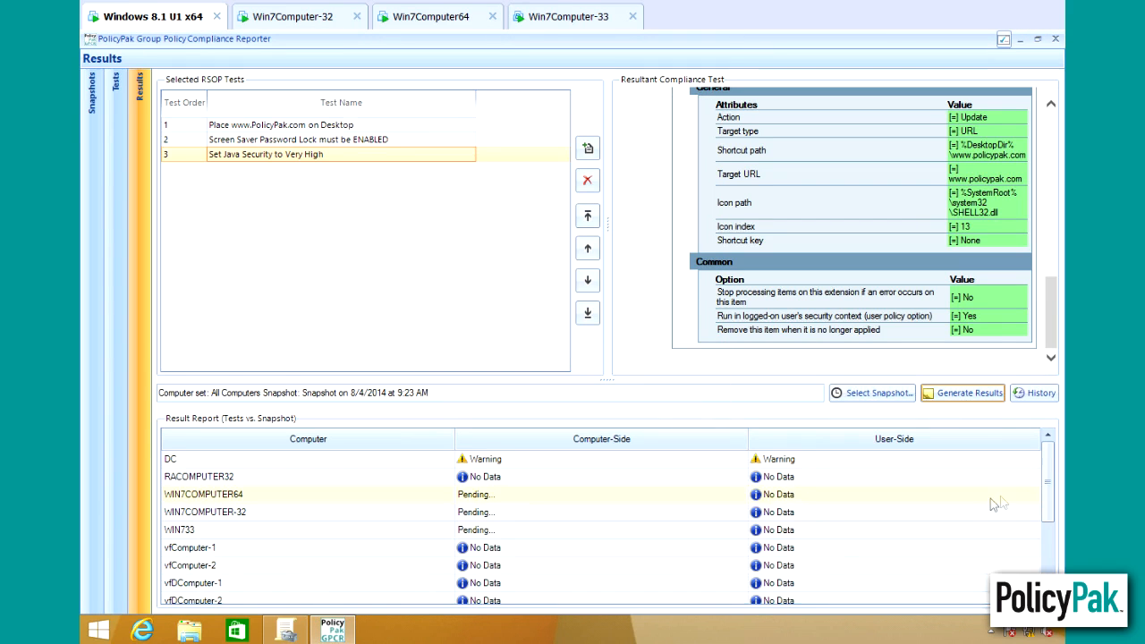
pyautogui.moveTo(1055, 302)
pyautogui.mouseDown()
pyautogui.moveTo(1048, 219)
pyautogui.moveTo(1047, 310)
pyautogui.mouseUp()
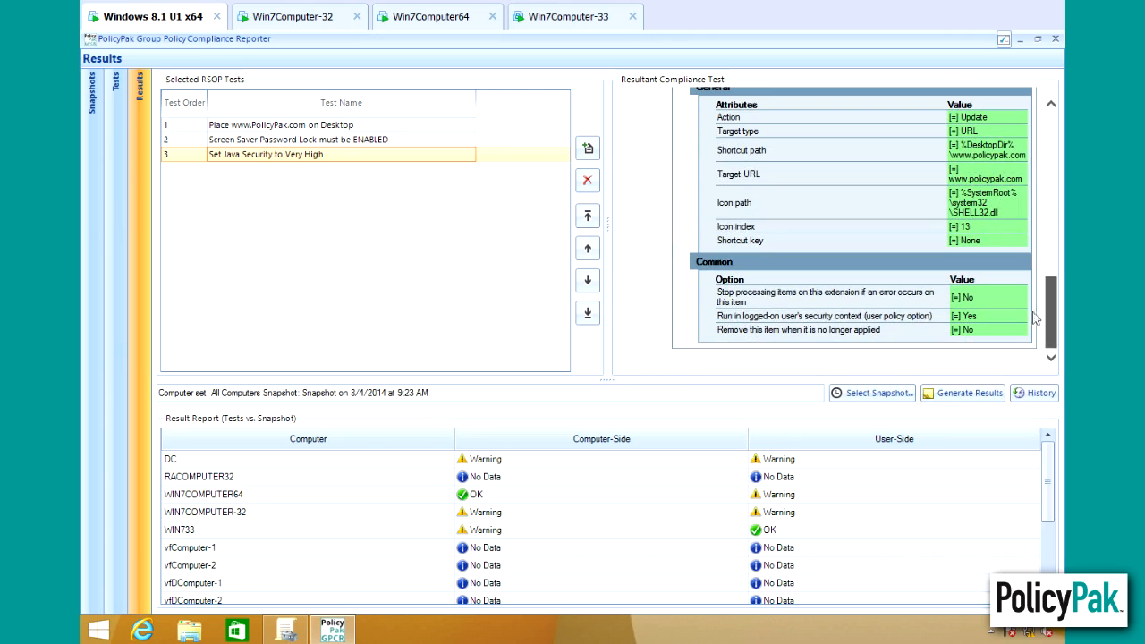
# - Open the compliance report for WIN7COMPUTER-32, examine its out-of-compliance settings, and close the report
pyautogui.doubleClick(774, 521)
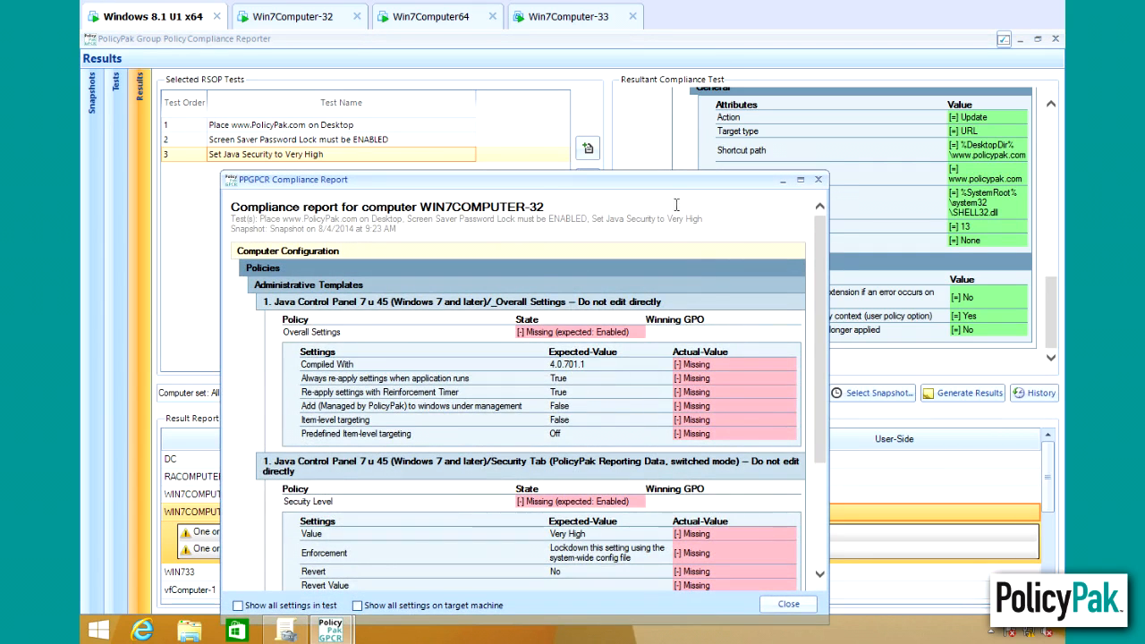
pyautogui.moveTo(678, 180); pyautogui.dragTo(717, 88)
pyautogui.moveTo(860, 177); pyautogui.dragTo(856, 212)
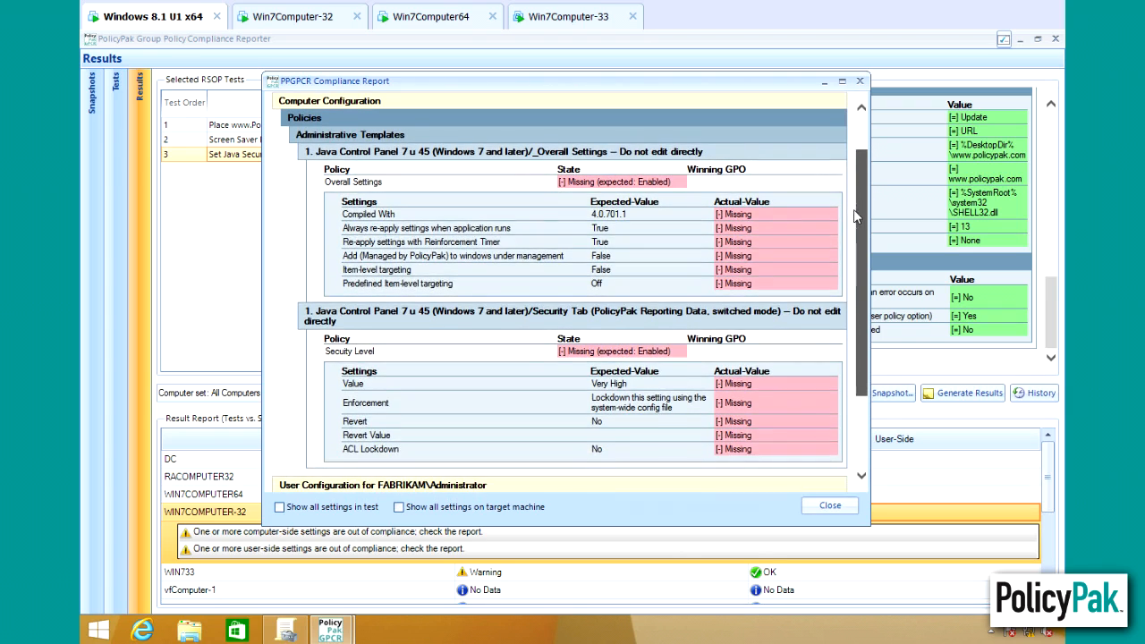
pyautogui.click(828, 505)
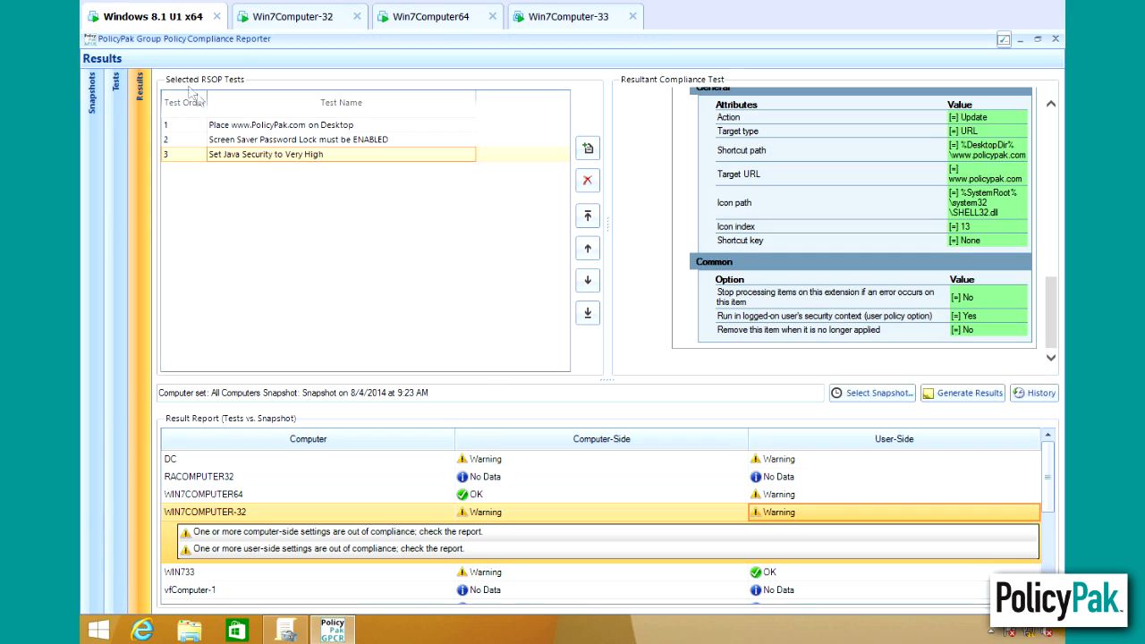
# - Switch to Group Policy Management and display where the "__demo__Set Java Security to Very High" GPO is linked
pyautogui.click(288, 631)
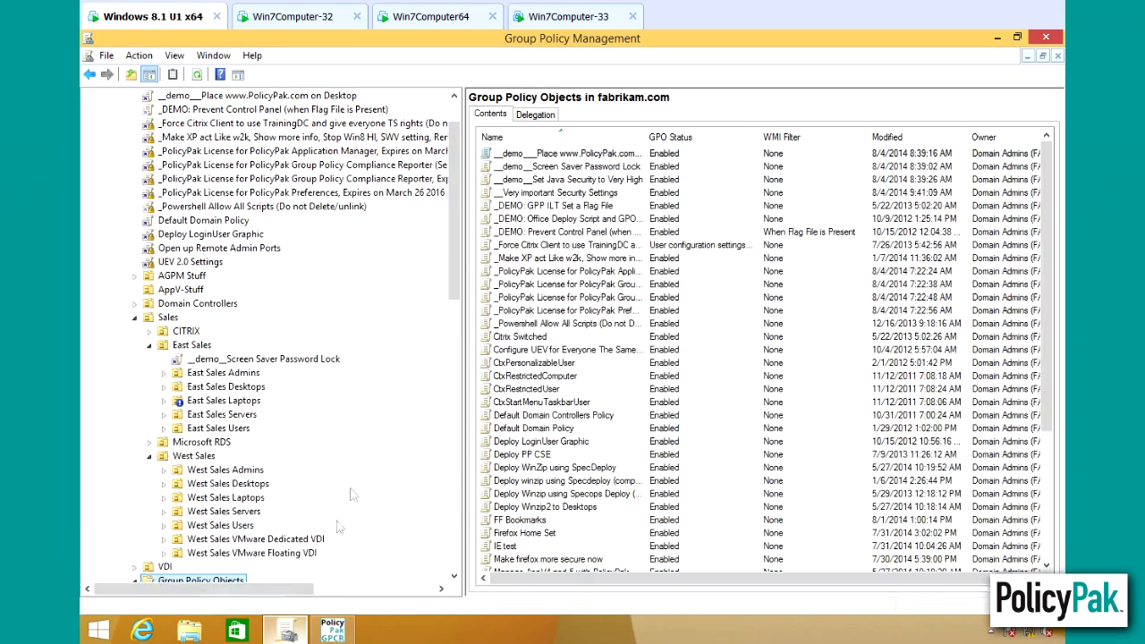
pyautogui.moveTo(453, 269); pyautogui.dragTo(447, 339)
pyautogui.click(266, 431)
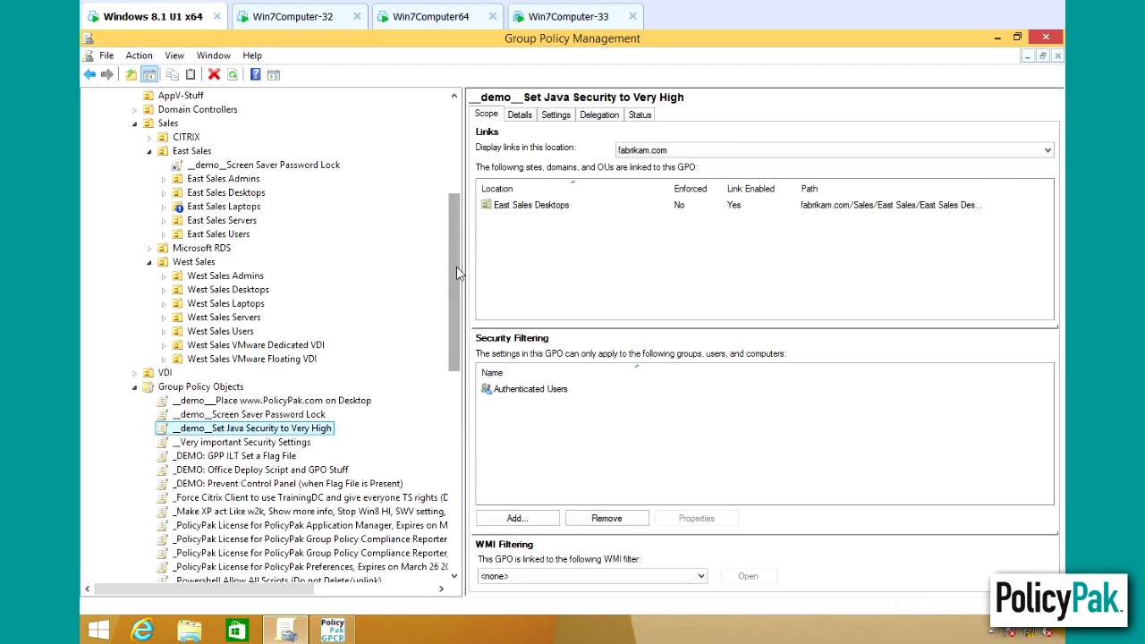
# - Link the existing "__demo__Set Java Security to Very High" GPO to the West Sales Desktops OU
pyautogui.click(165, 290)
pyautogui.rightClick(217, 281)
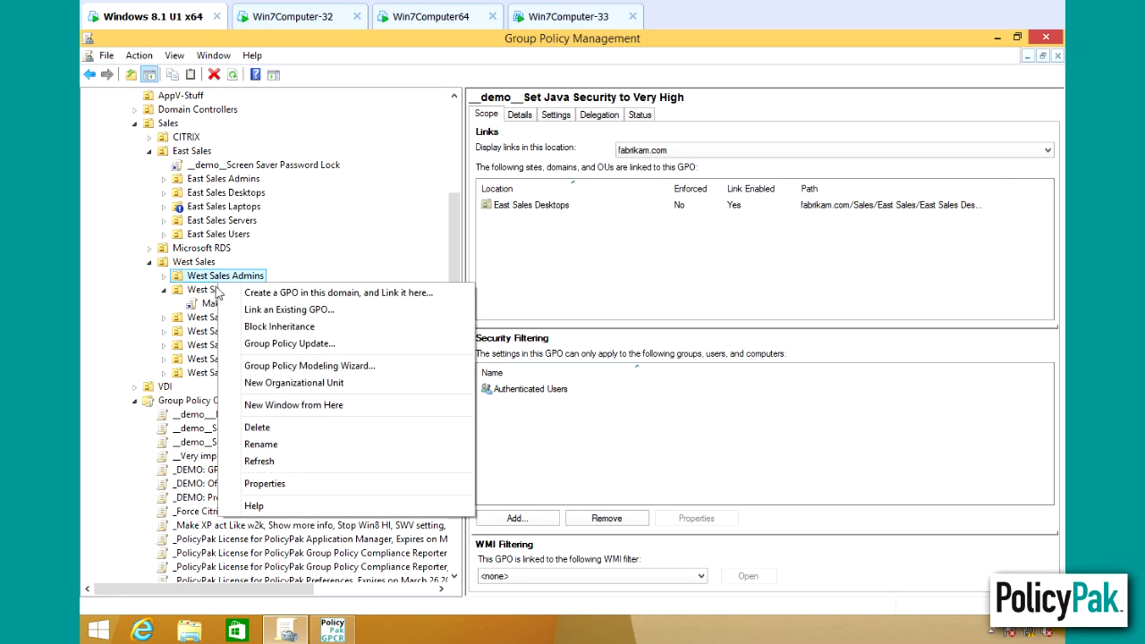
pyautogui.rightClick(210, 290)
pyautogui.click(270, 315)
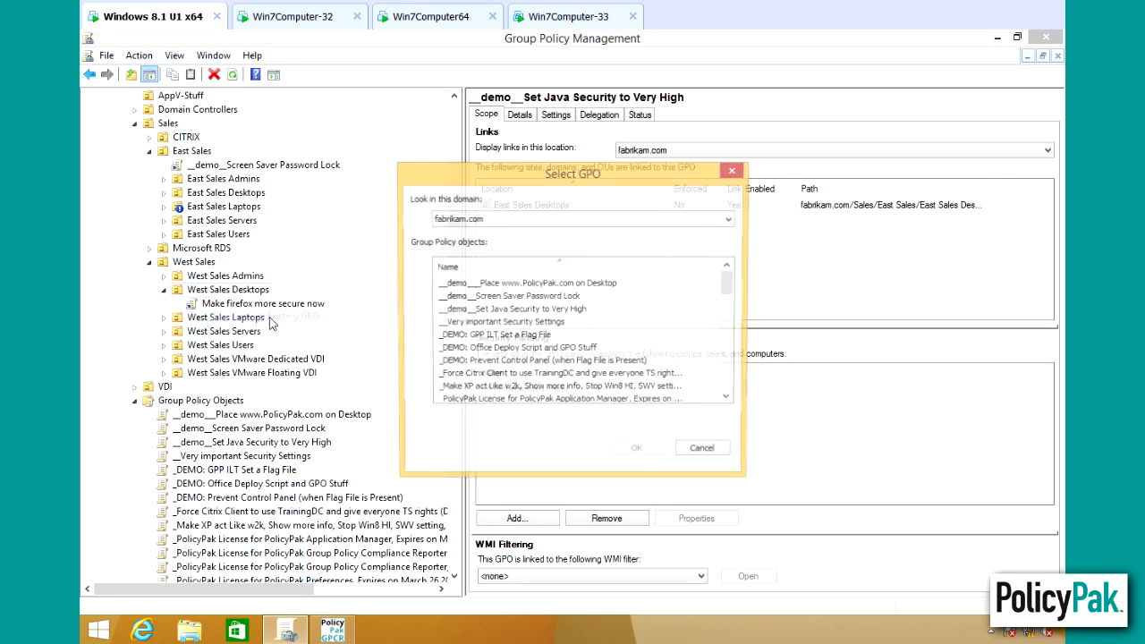
pyautogui.doubleClick(509, 311)
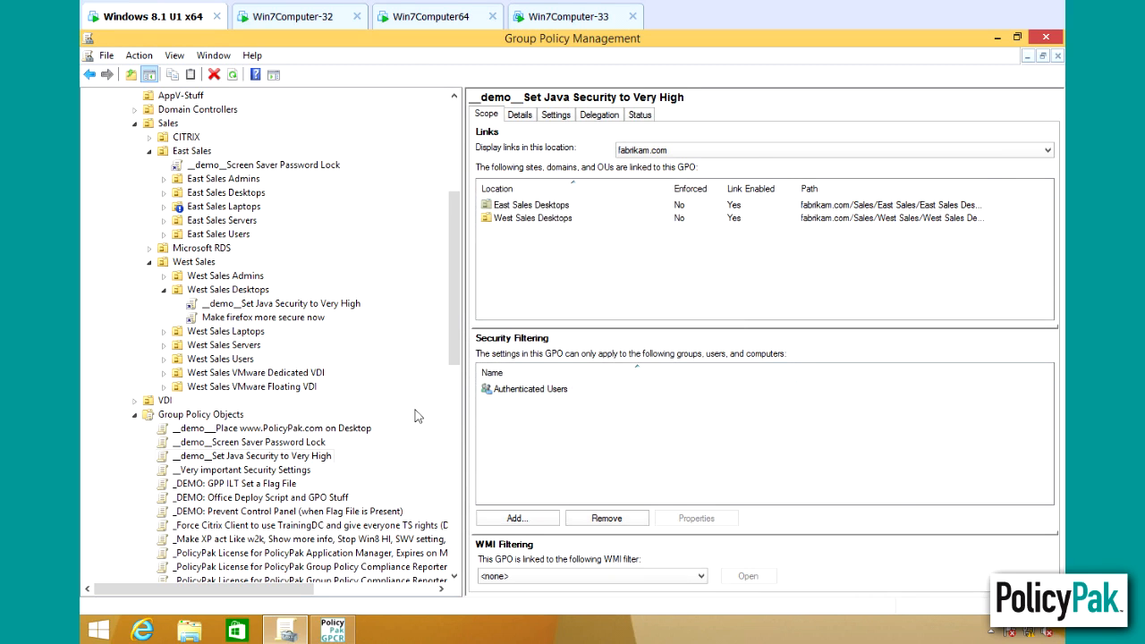
# - Switch to the Win7Computer64 machine and refresh its Group Policy with gpupdate in the command prompt
pyautogui.click(422, 27)
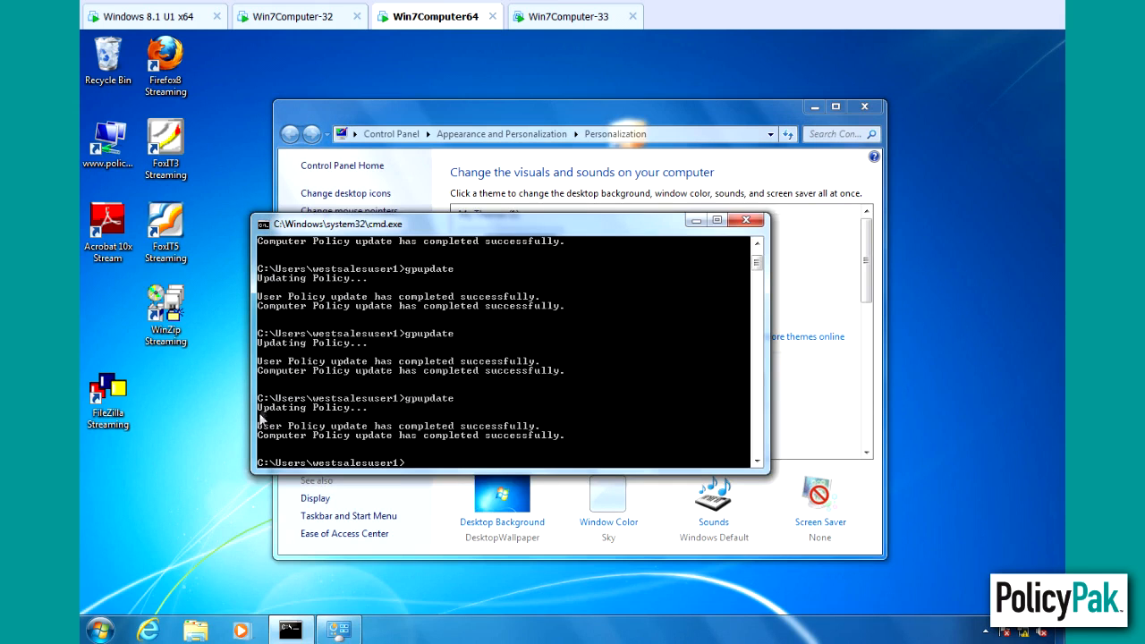
pyautogui.write('gpupdate')
pyautogui.press('Return')
# - Return to Compliance Reporter on the Windows 8.1 U1 x64 machine and create a new snapshot of the All Computers set
pyautogui.click(149, 18)
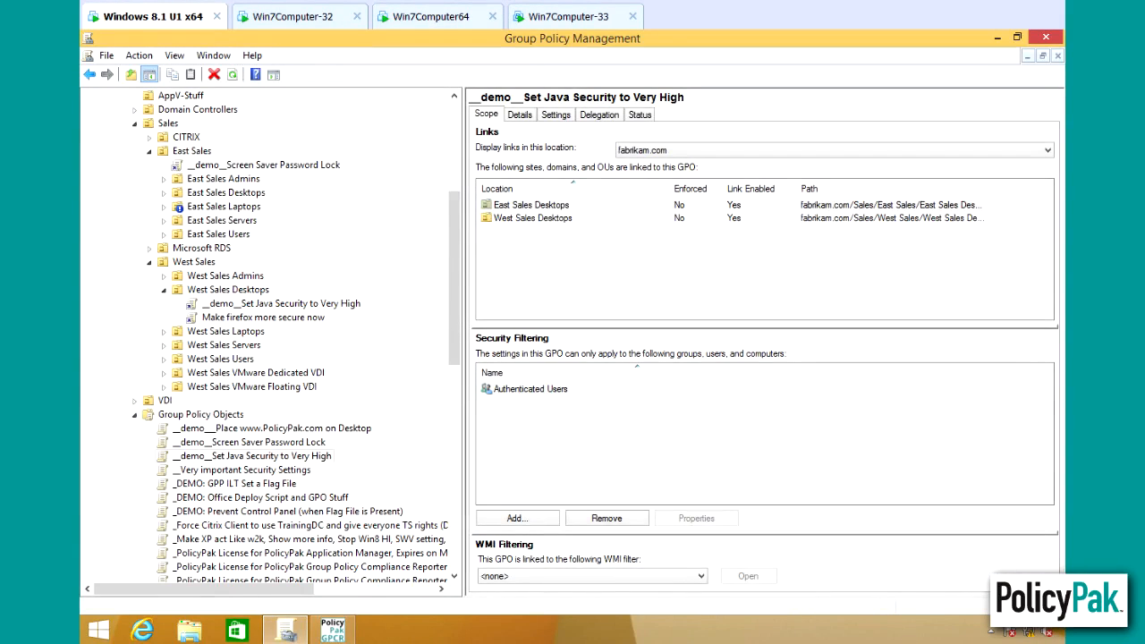
pyautogui.click(335, 622)
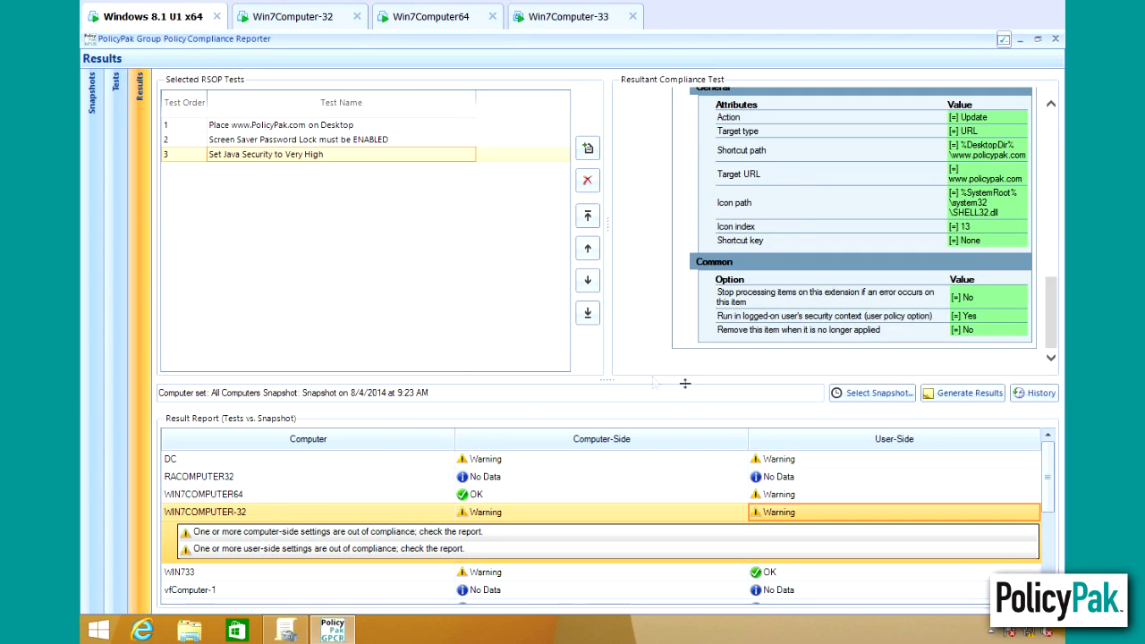
pyautogui.click(89, 148)
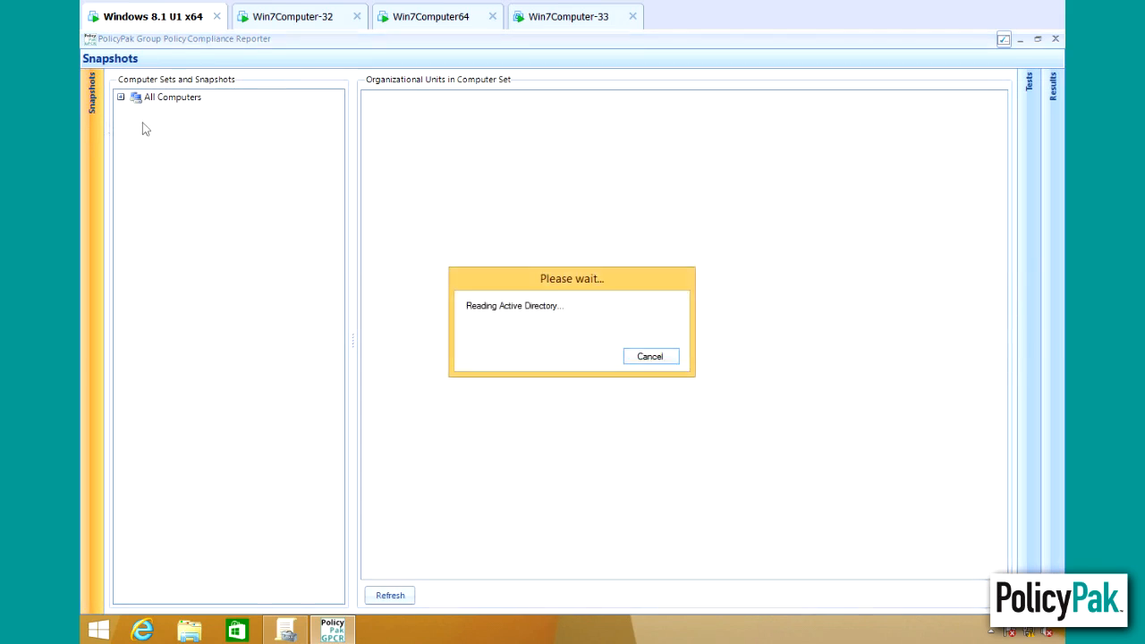
pyautogui.doubleClick(176, 100)
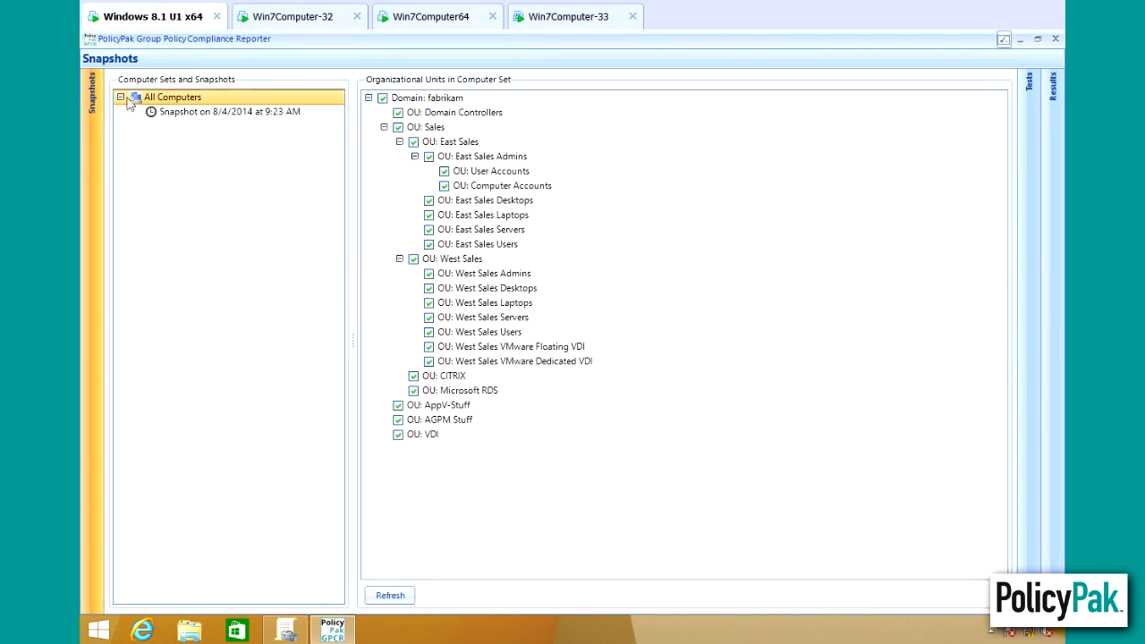
pyautogui.rightClick(182, 101)
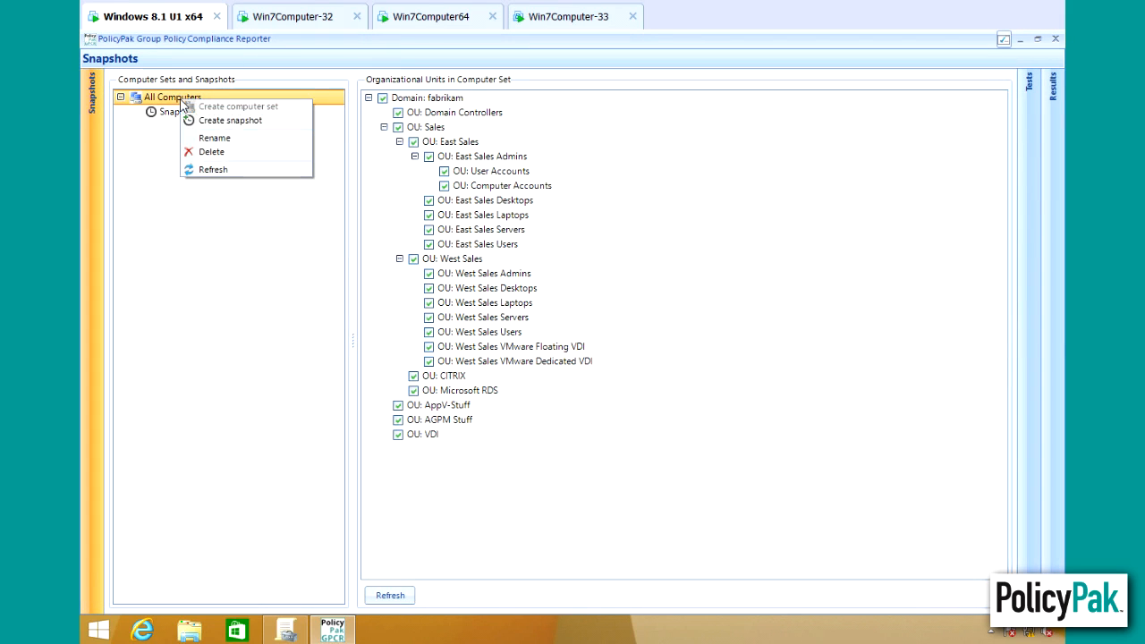
pyautogui.click(239, 126)
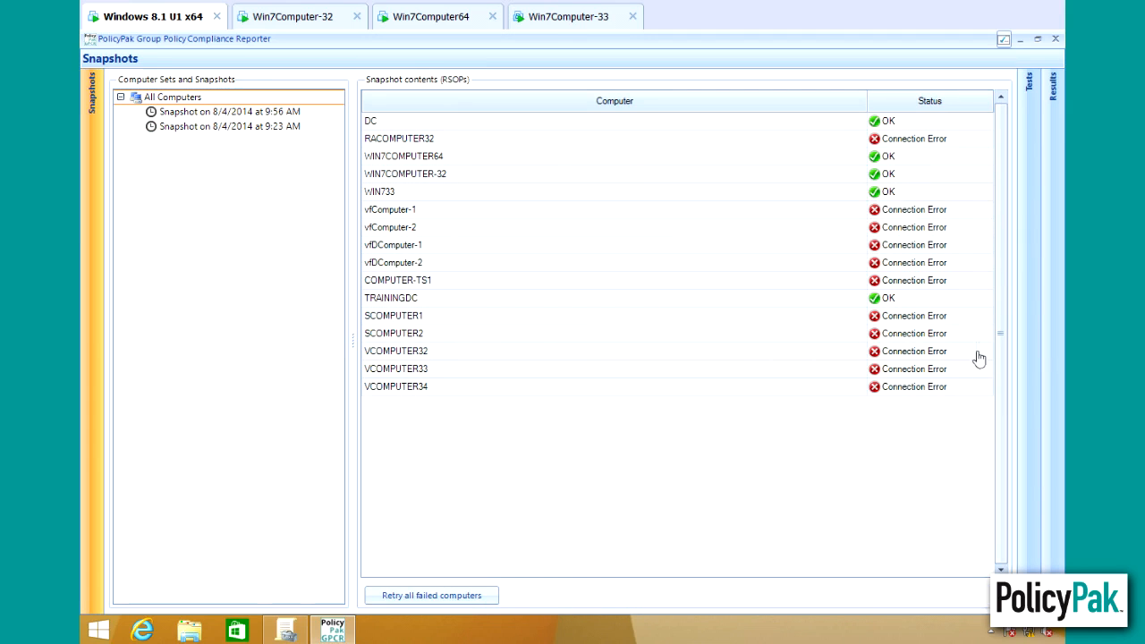
# - Generate compliance results for the three selected tests against the All Computers snapshot from 8/4/2014 at 9:56 AM
pyautogui.click(1052, 248)
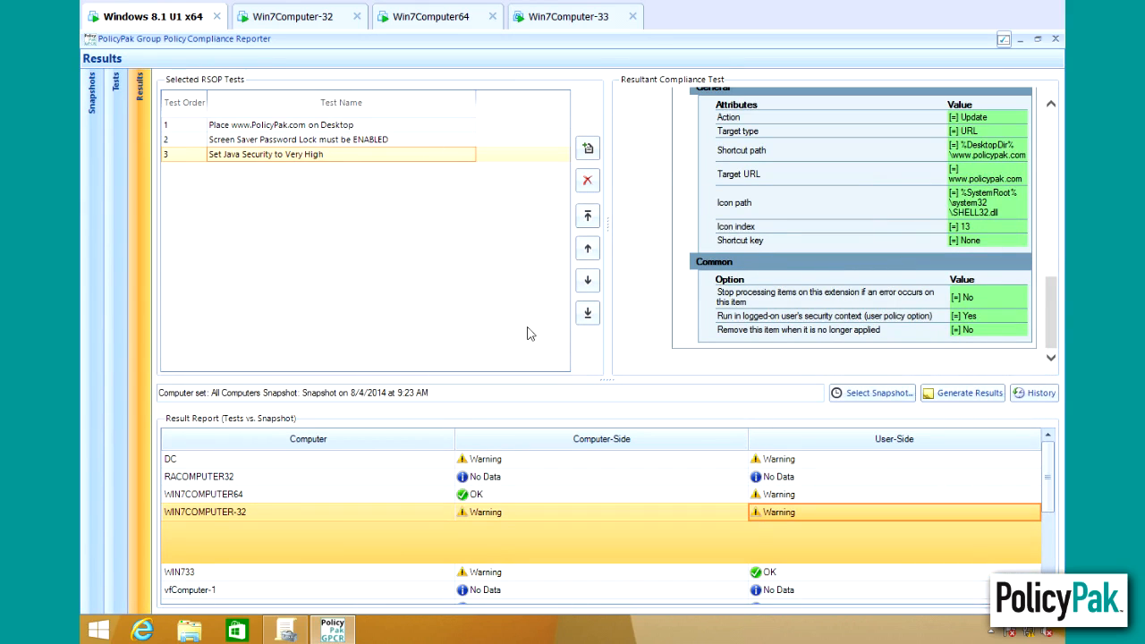
pyautogui.click(872, 392)
pyautogui.click(577, 165)
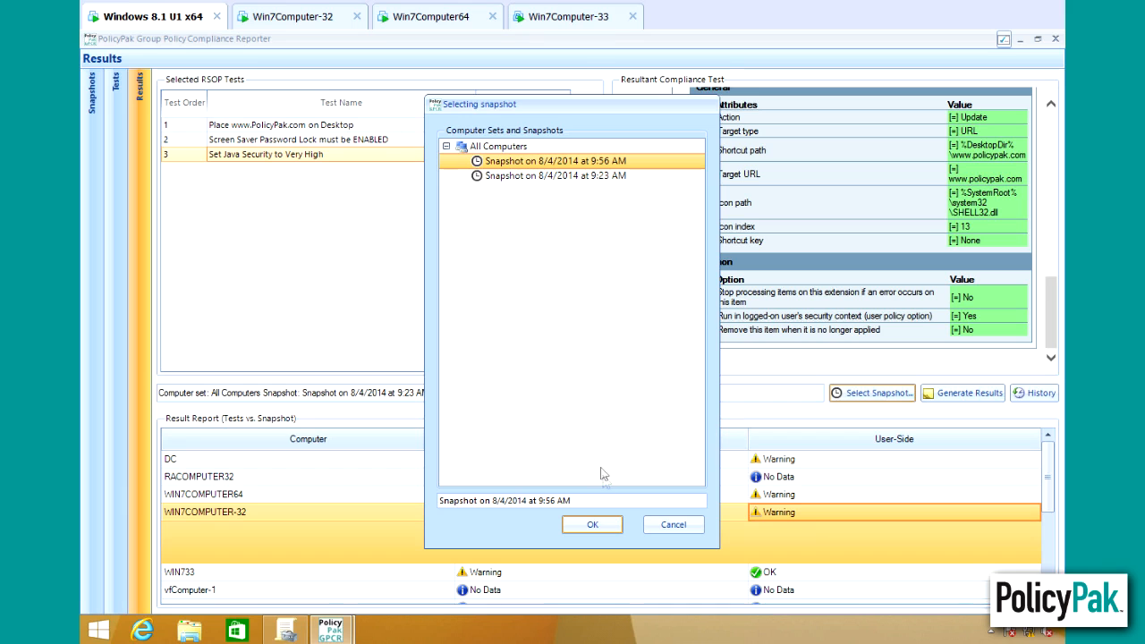
pyautogui.click(593, 525)
pyautogui.click(962, 393)
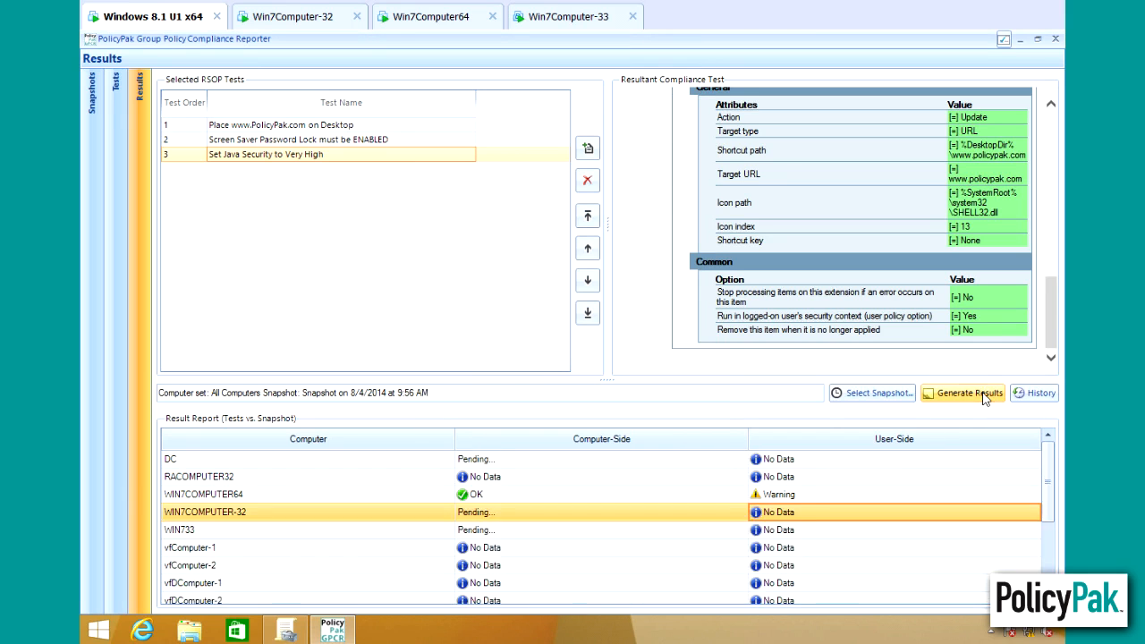
# - Review the user-side compliance report for WIN7COMPUTER64 to find the non-compliant setting, and close the report
pyautogui.click(776, 495)
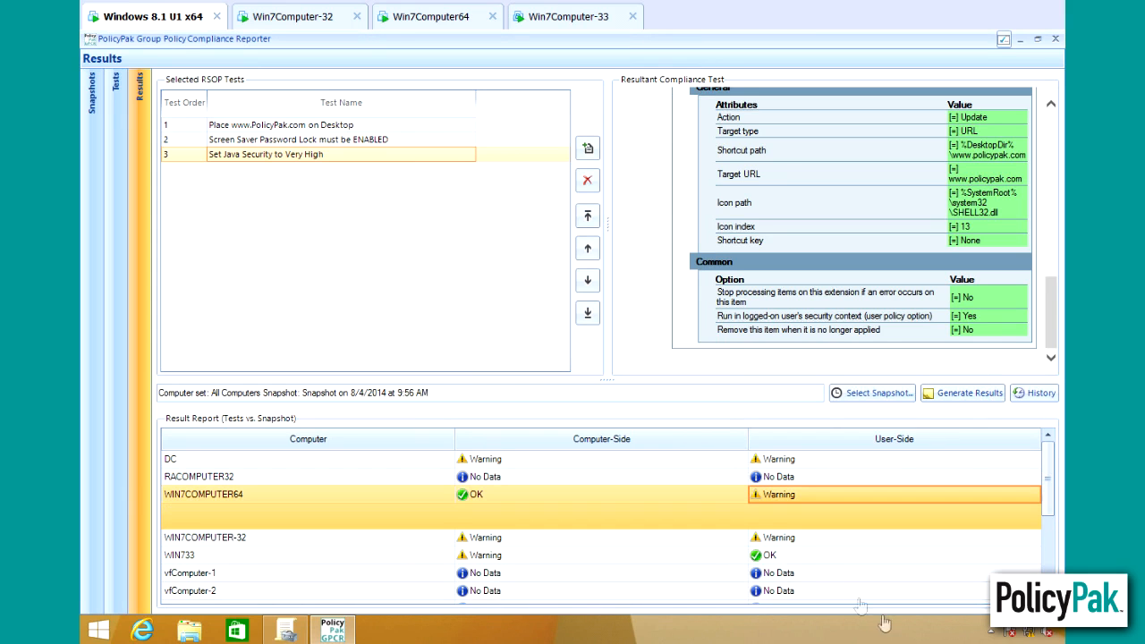
pyautogui.click(776, 493)
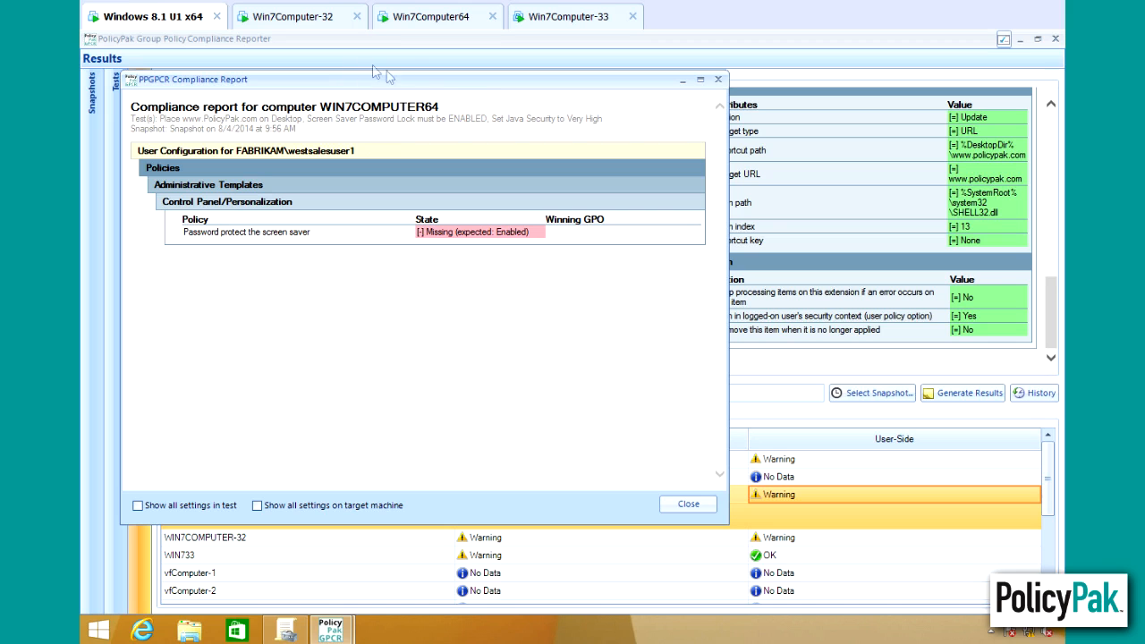
pyautogui.moveTo(372, 79); pyautogui.dragTo(584, 94)
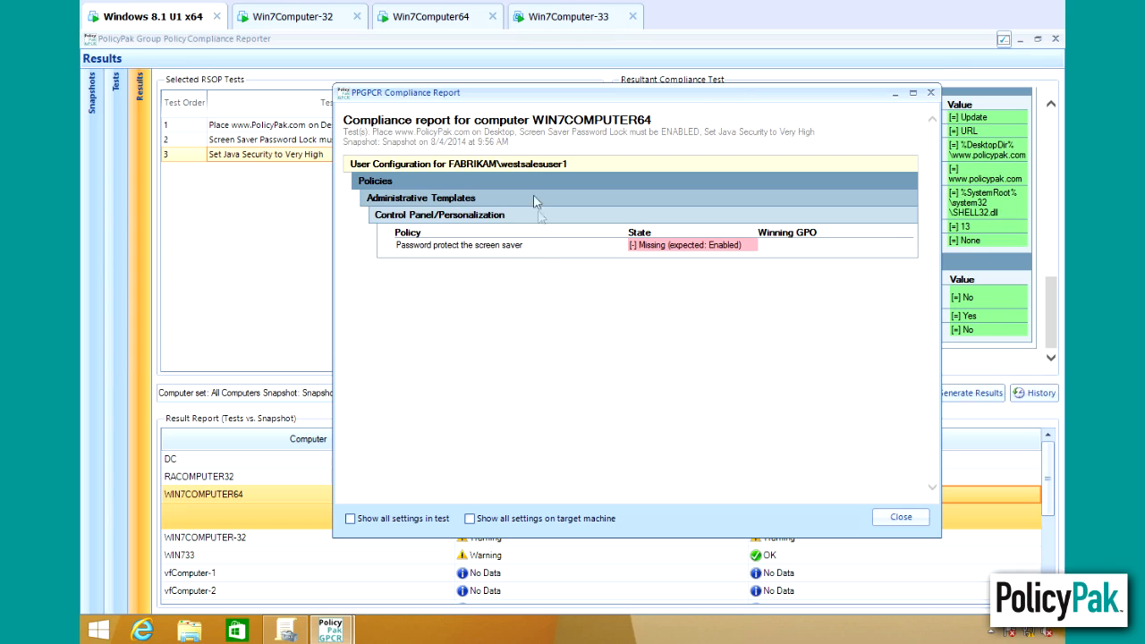
pyautogui.click(899, 517)
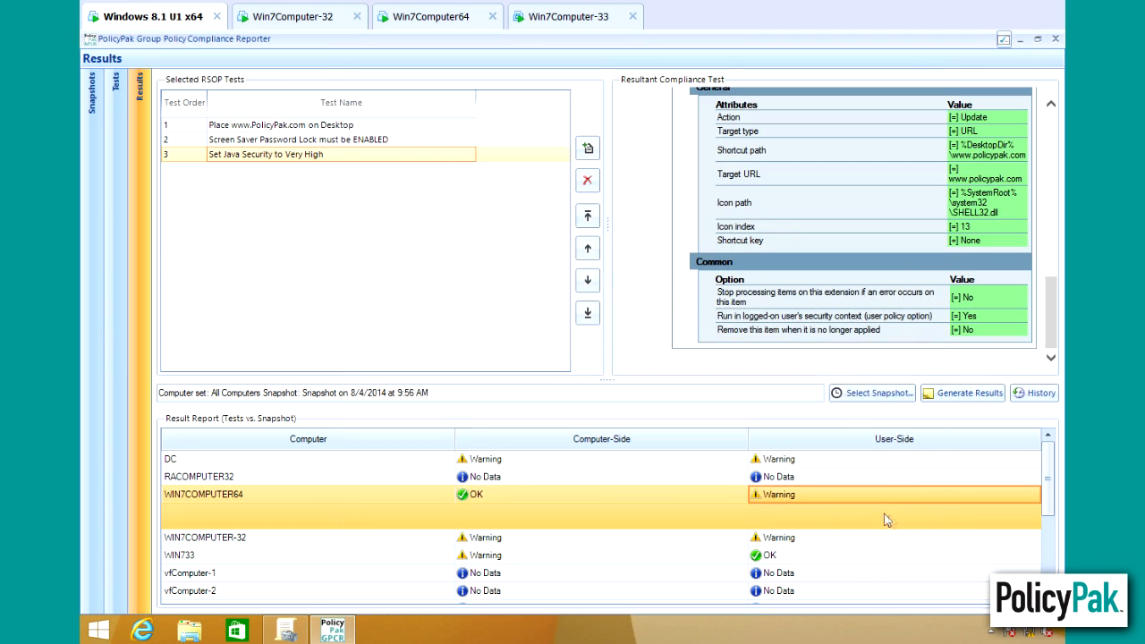
# - Switch to Group Policy Management and link the existing "__demo__Screen Saver Password Lock" GPO to the West Sales Users OU
pyautogui.click(298, 635)
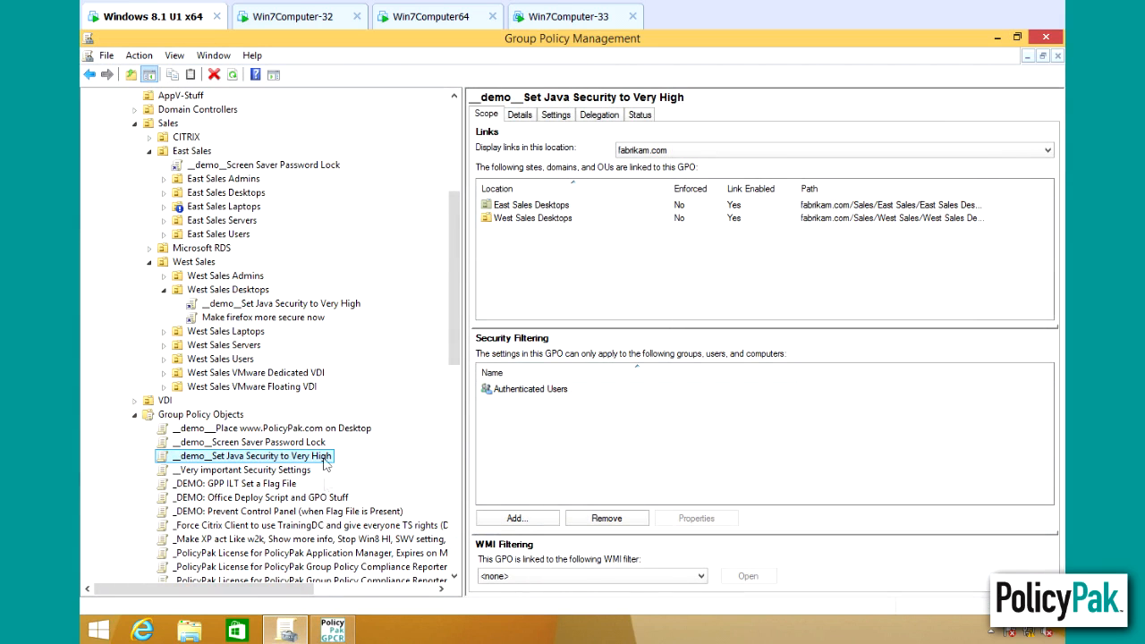
pyautogui.click(164, 358)
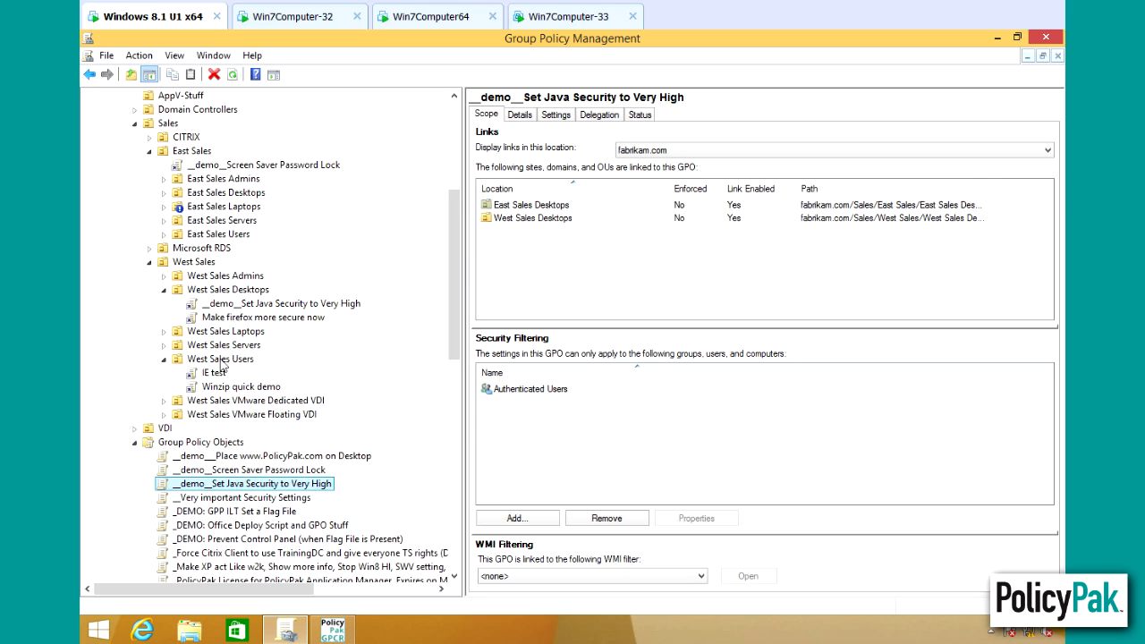
pyautogui.rightClick(223, 360)
pyautogui.click(261, 386)
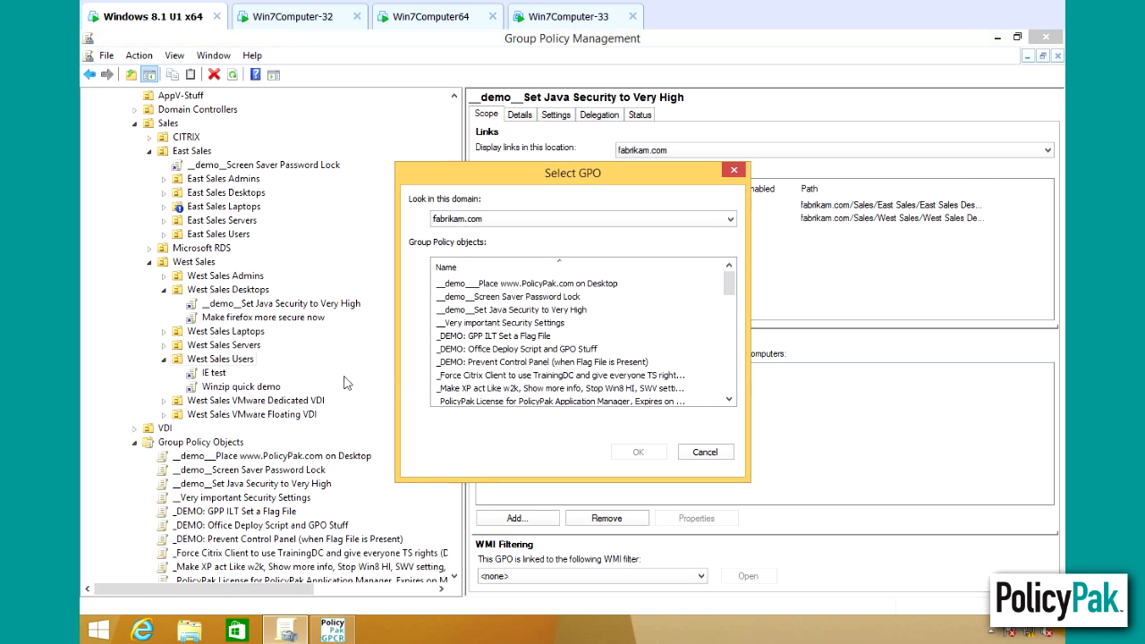
pyautogui.doubleClick(524, 297)
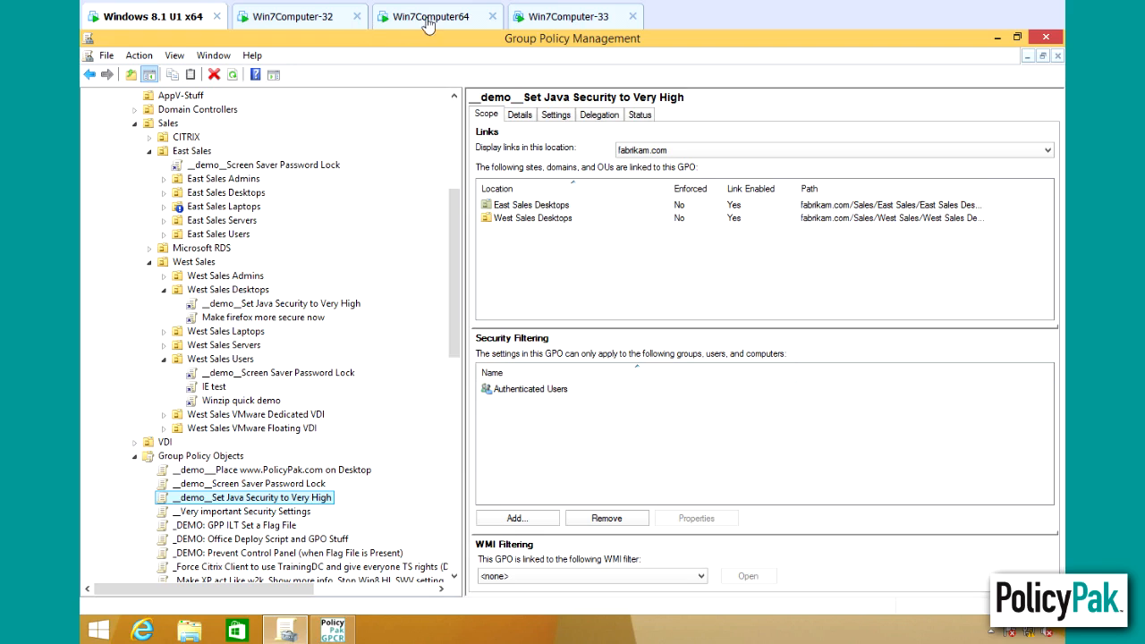
# - Switch to the Win7Computer64 machine and run gpupdate in its command prompt to apply the newly linked GPO
pyautogui.click(428, 25)
pyautogui.write('gpup')
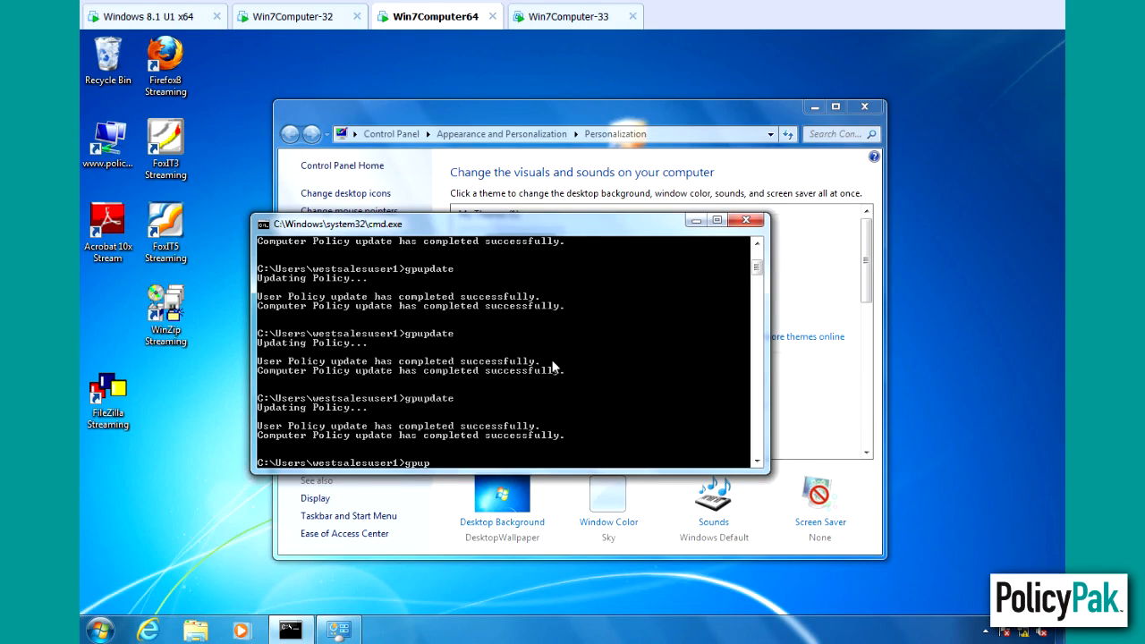
pyautogui.write('date')
pyautogui.press('Return')
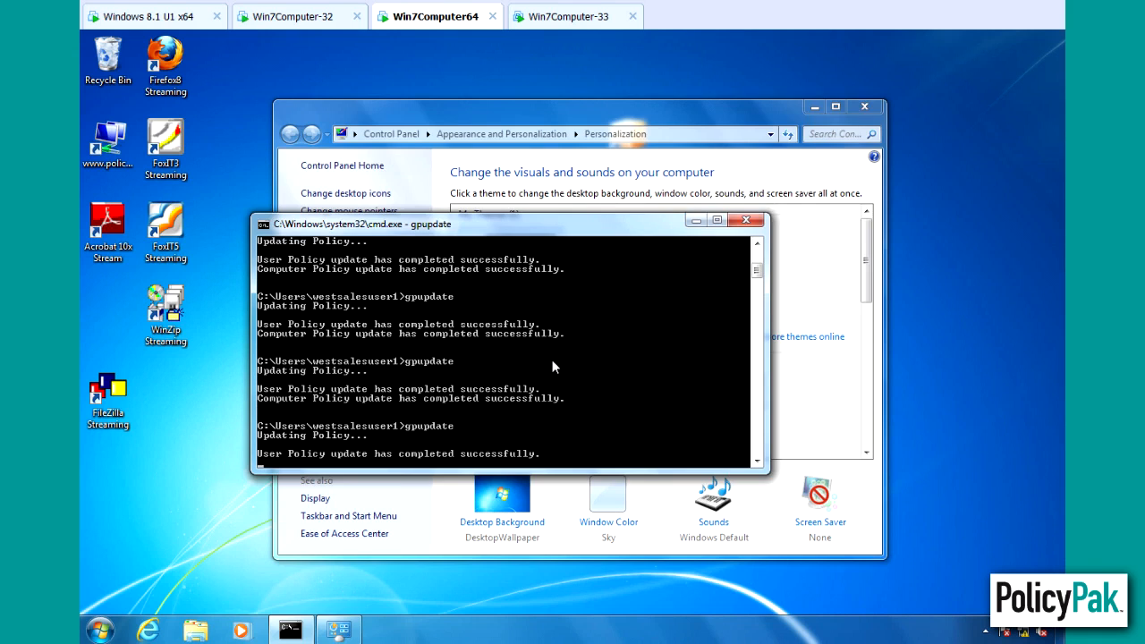
# - Switch back to Compliance Reporter on the Windows 8.1 U1 x64 machine and take another snapshot of the All Computers set
pyautogui.click(143, 20)
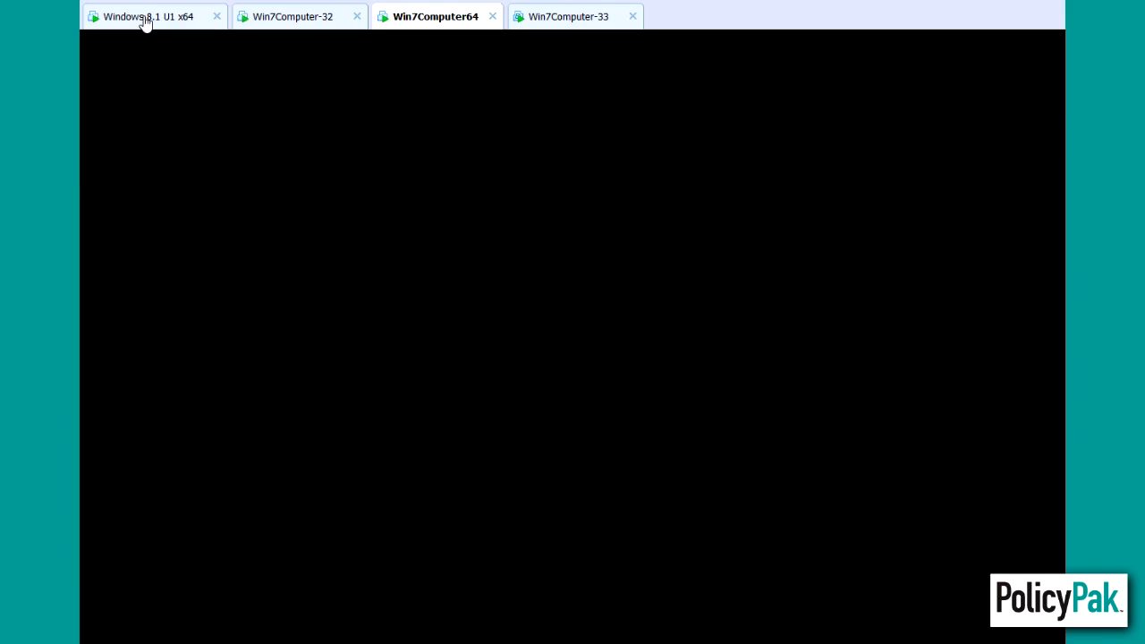
pyautogui.click(332, 631)
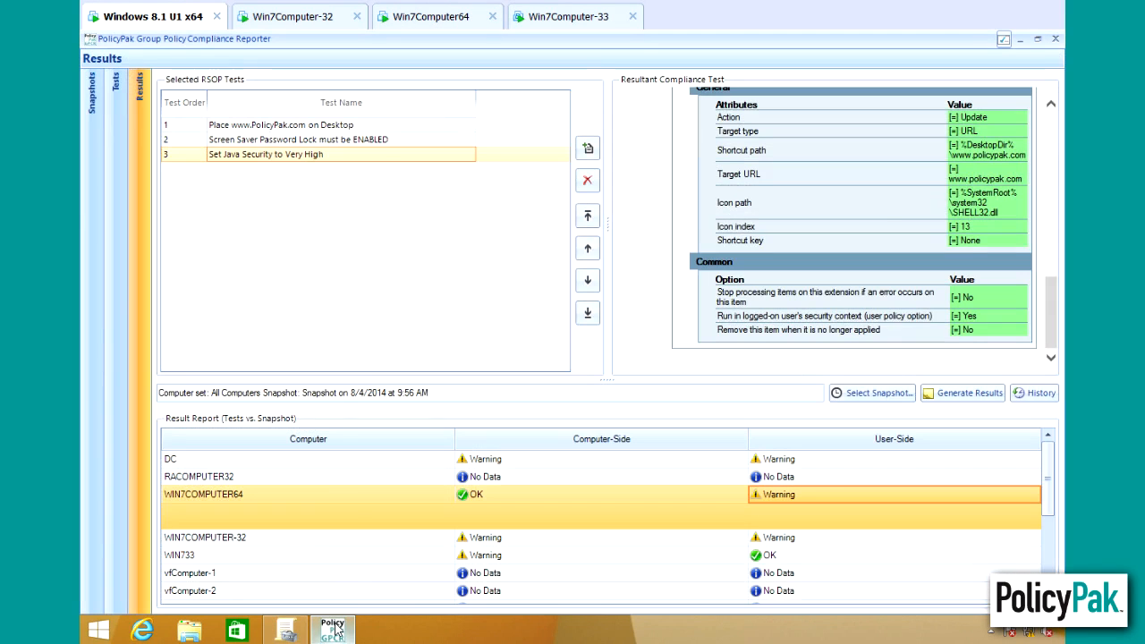
pyautogui.click(91, 94)
pyautogui.click(164, 98)
pyautogui.click(120, 98)
pyautogui.rightClick(181, 99)
pyautogui.click(221, 123)
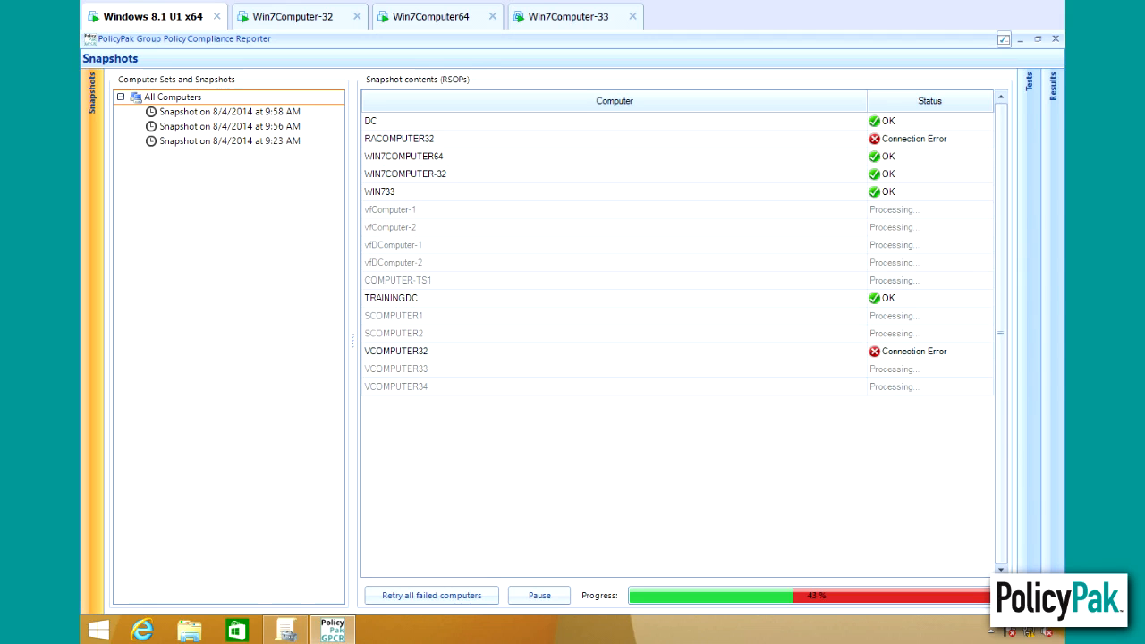
# - Generate compliance results against the All Computers snapshot from 8/4/2014 at 9:58 AM
pyautogui.click(1056, 294)
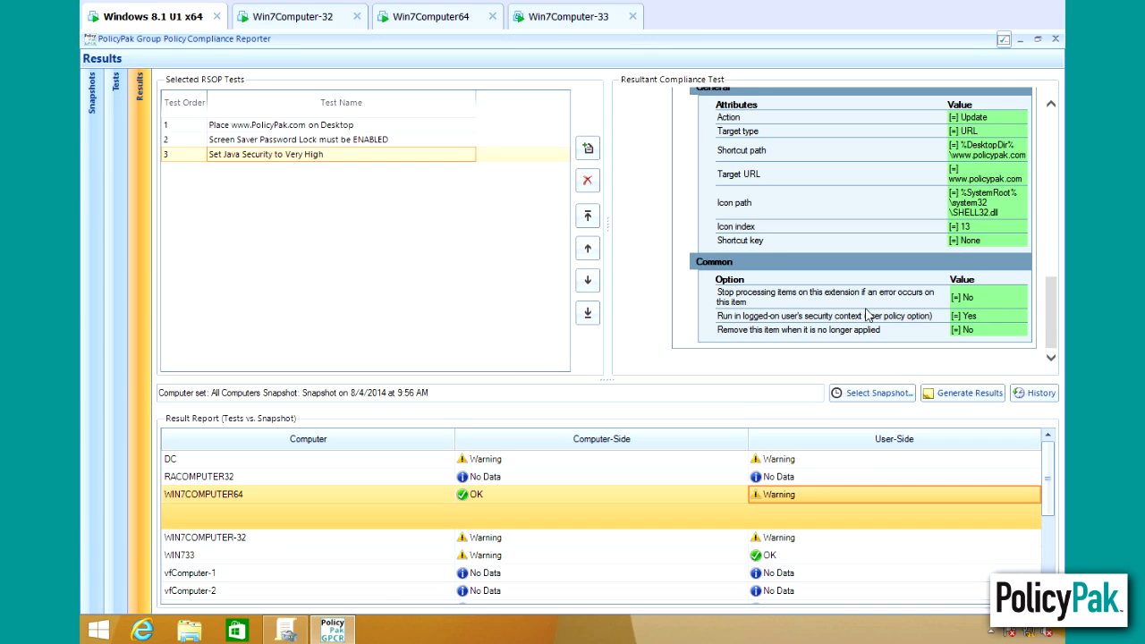
pyautogui.click(851, 394)
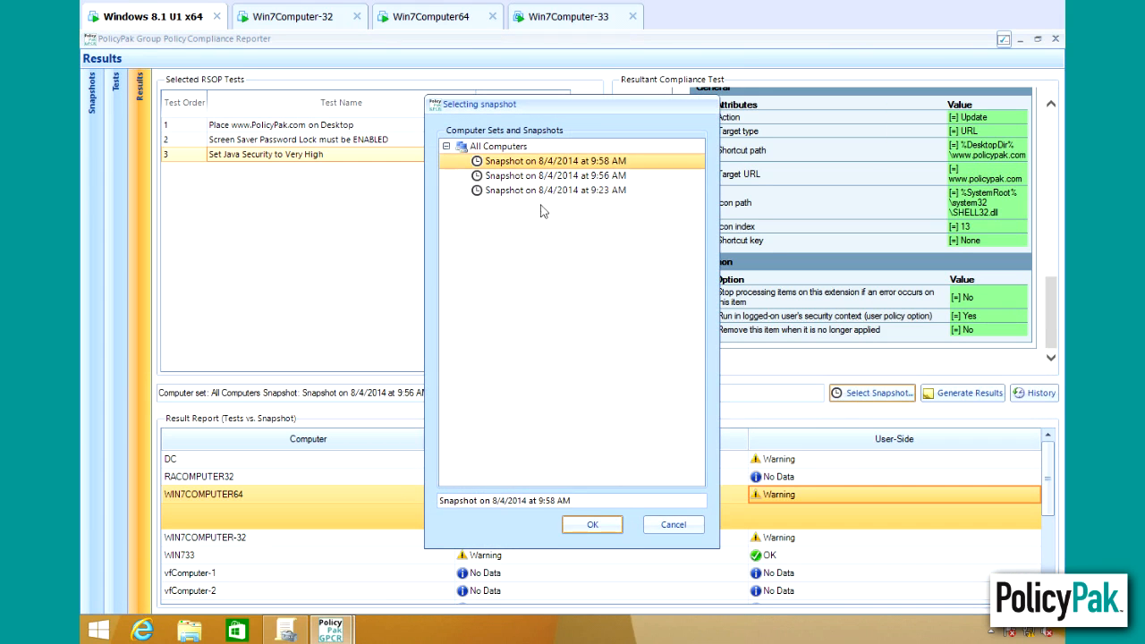
pyautogui.click(592, 524)
pyautogui.click(964, 392)
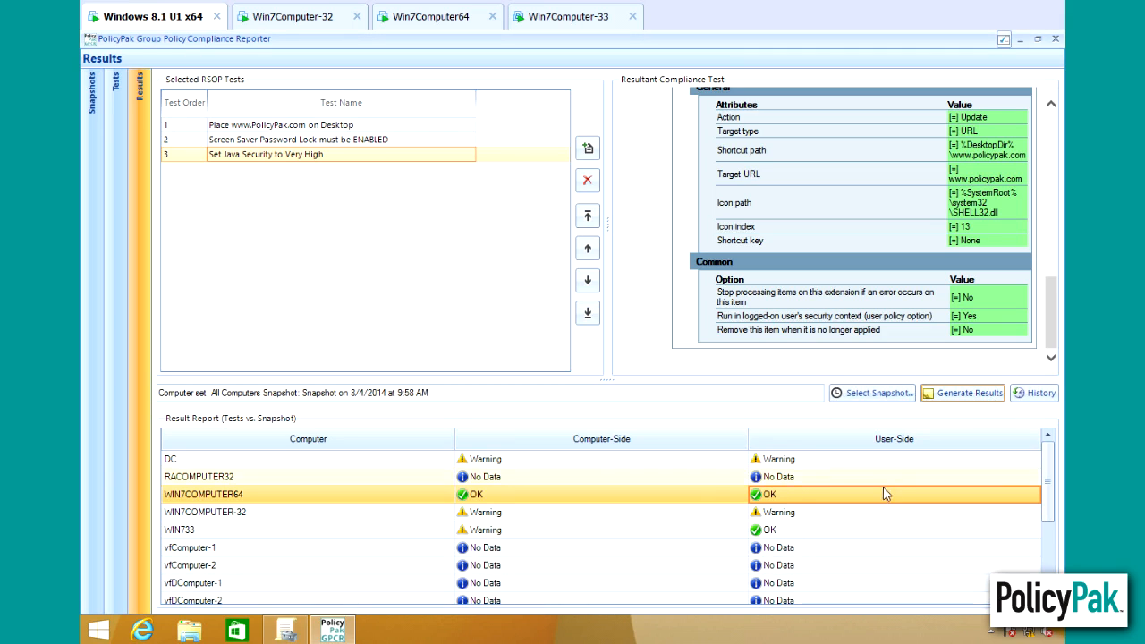
# - Examine the compliance report for WIN7COMPUTER-32 down to its user-side settings, and close the report
pyautogui.doubleClick(776, 514)
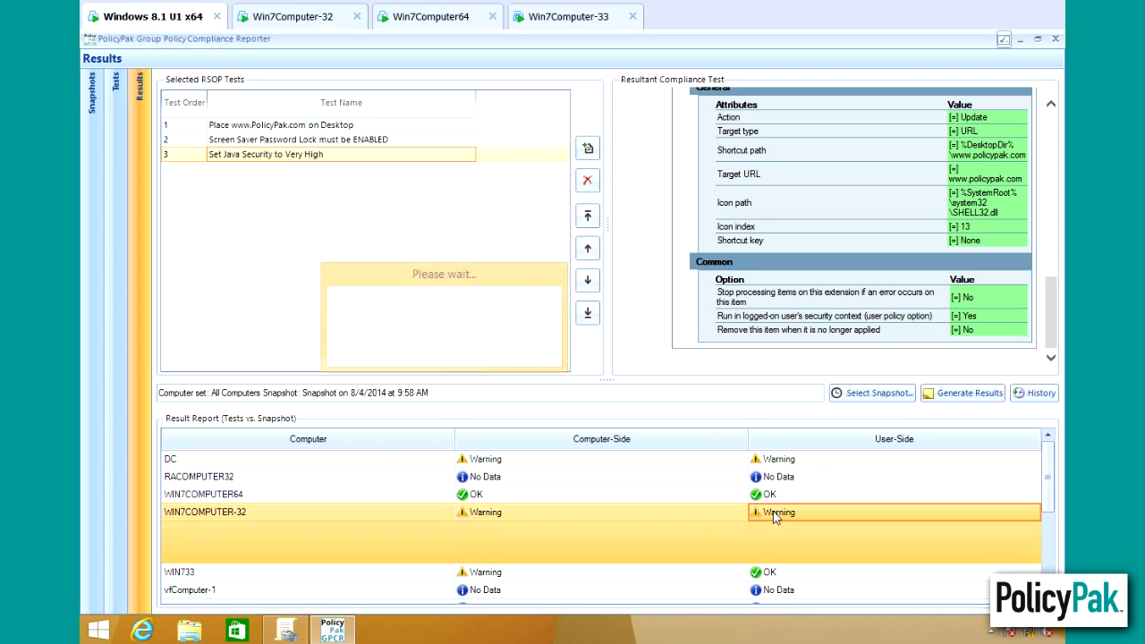
pyautogui.moveTo(741, 214); pyautogui.dragTo(728, 328)
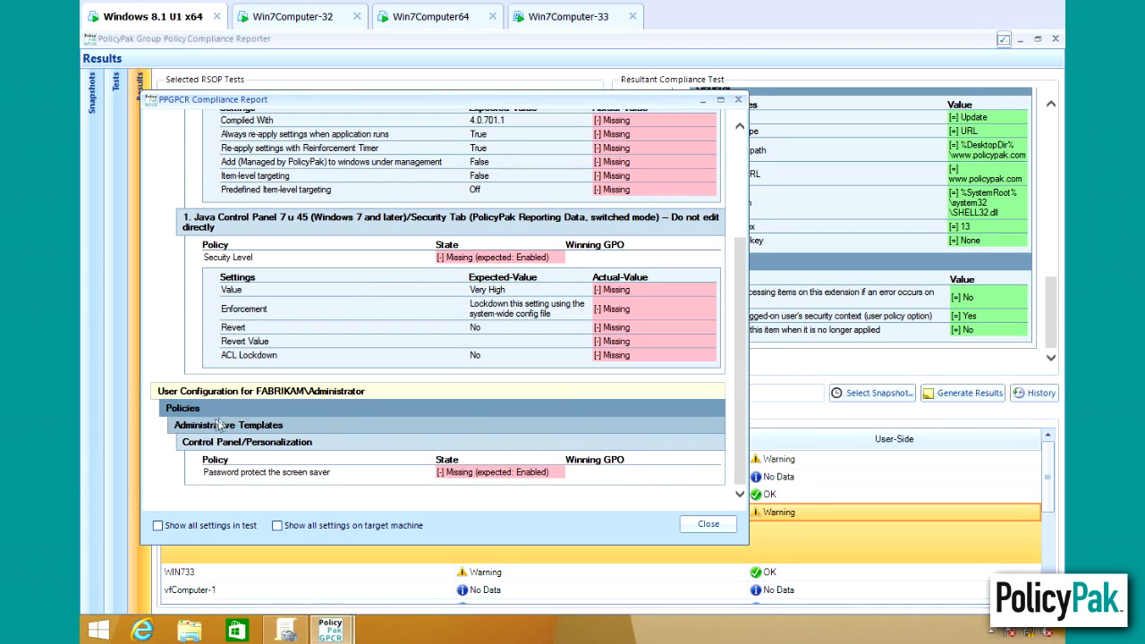
pyautogui.click(708, 524)
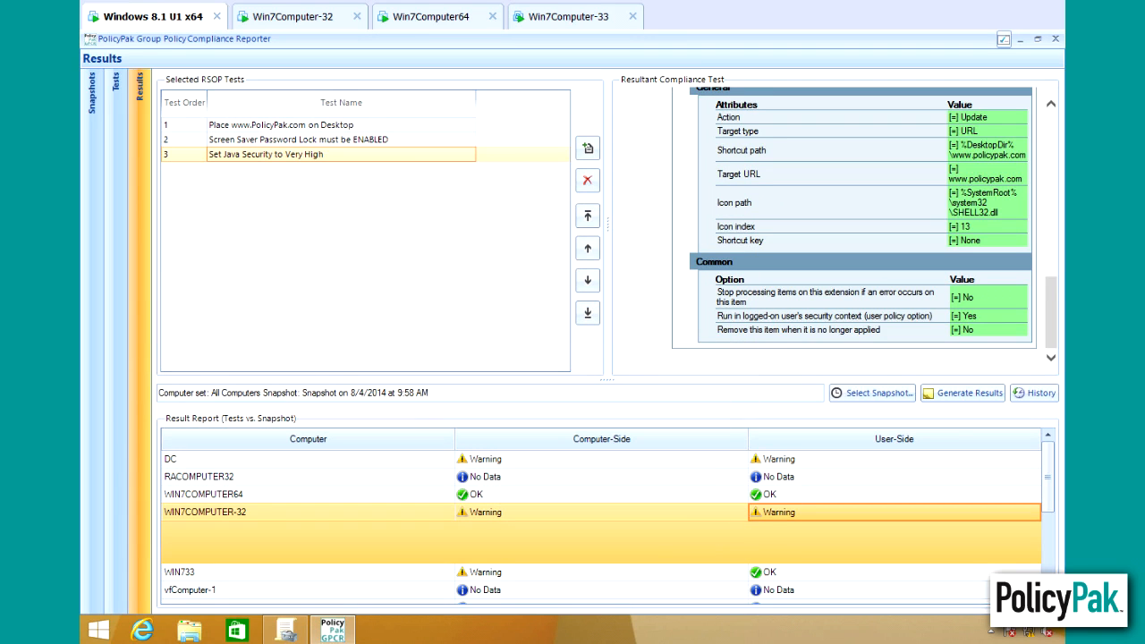